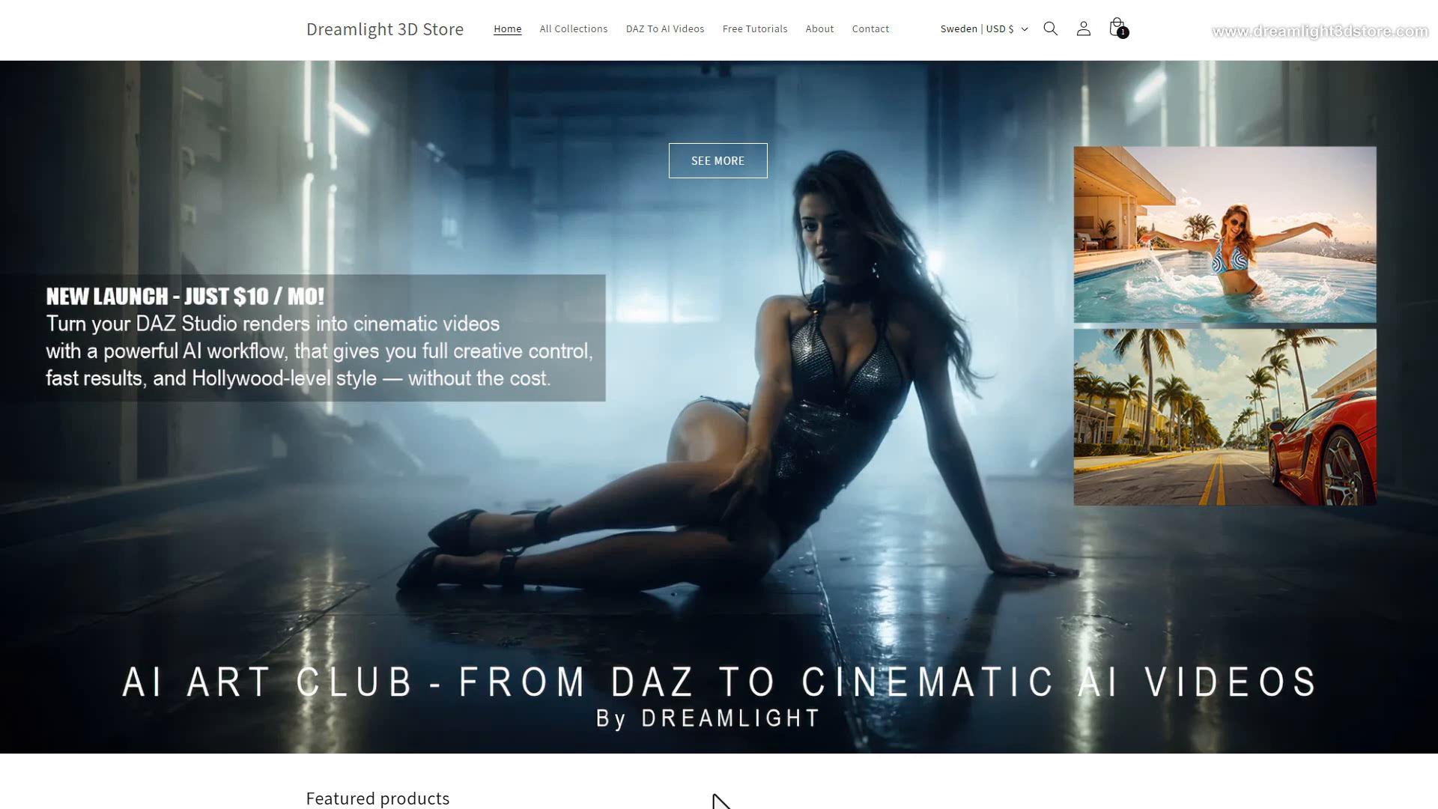
# - Open the free Photo Backgrounds - Streets Of Miami product in the Dreamlight 3D Store and review its preview images and description
pyautogui.scroll(-8, 612, 637)
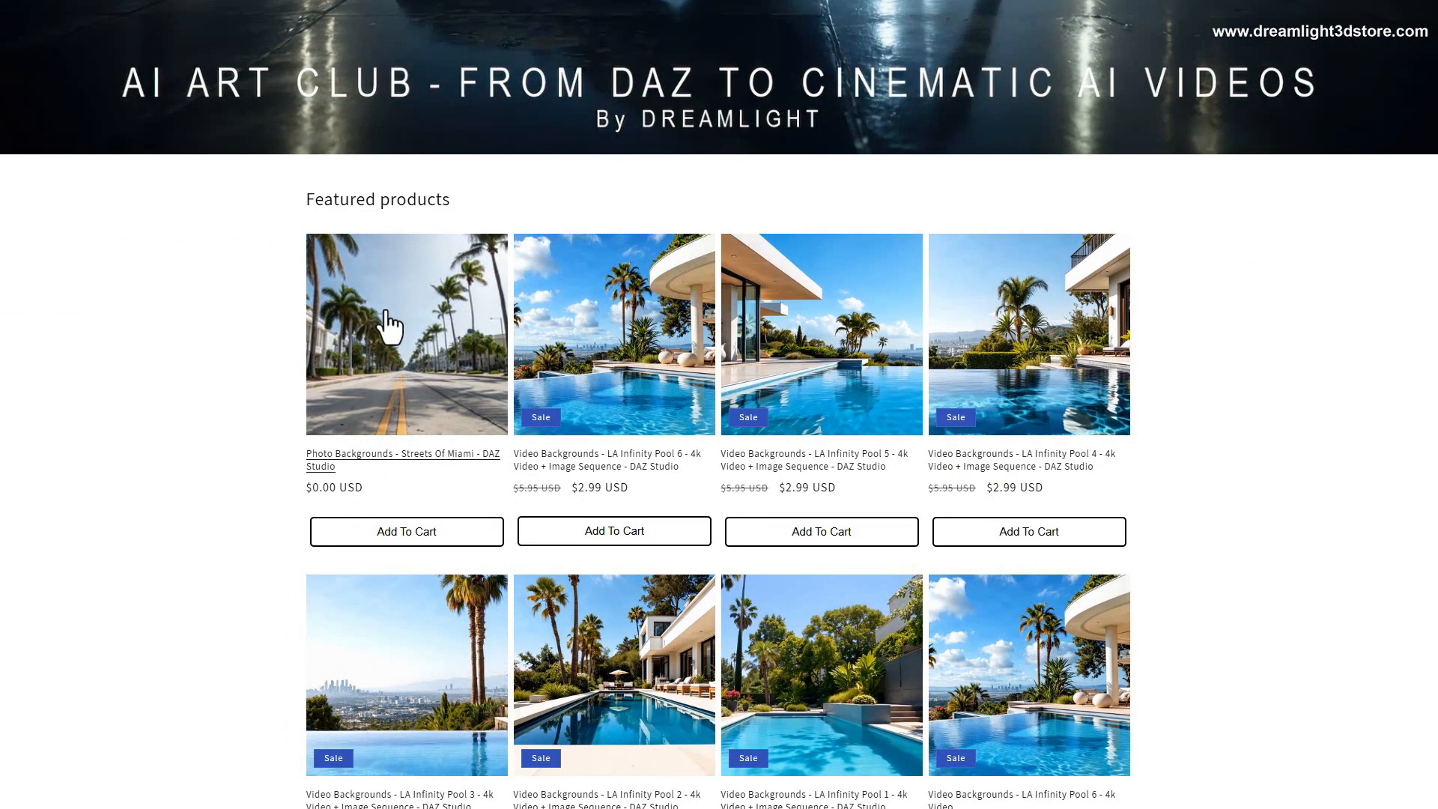
pyautogui.click(389, 334)
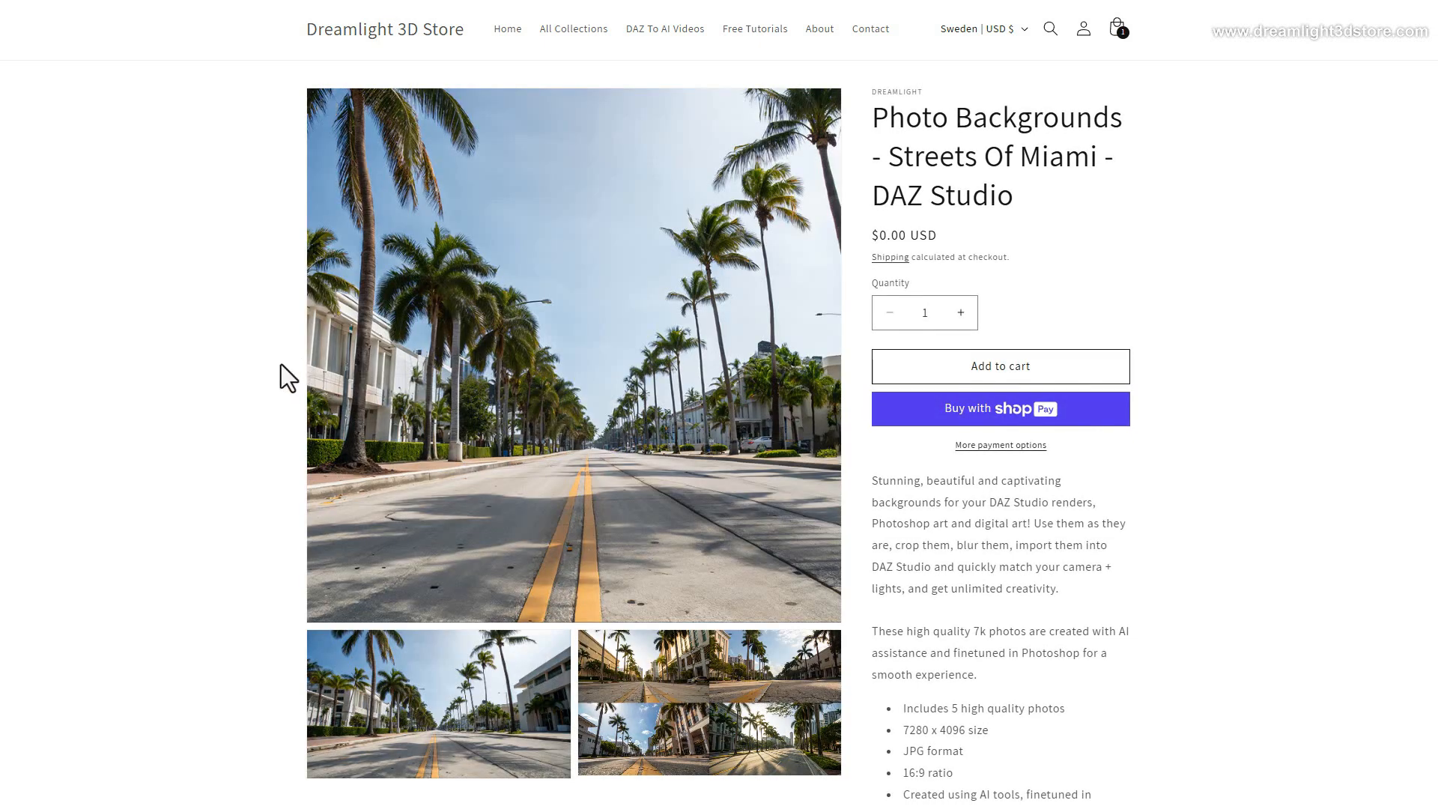
pyautogui.scroll(-2, 279, 376)
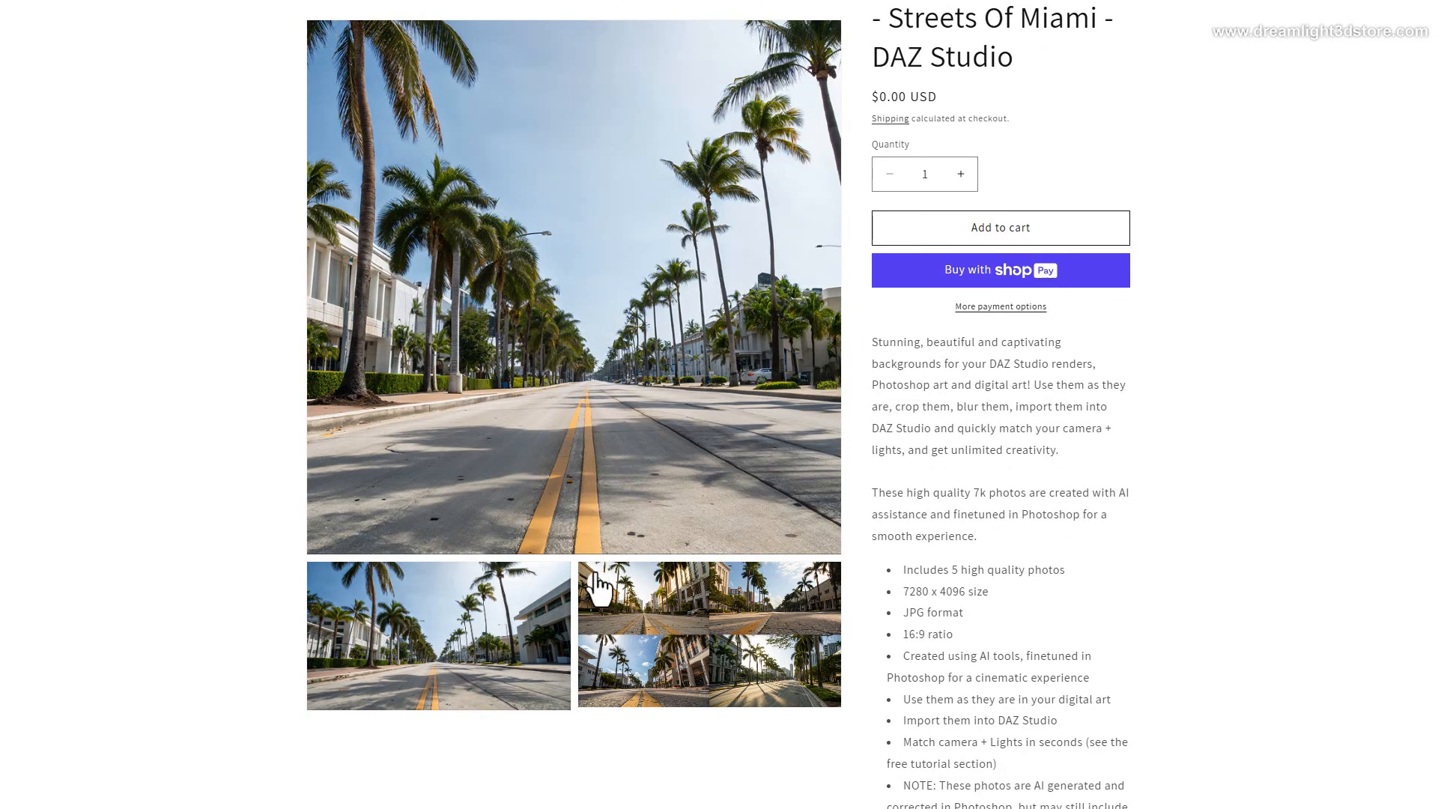
pyautogui.scroll(-1, 644, 578)
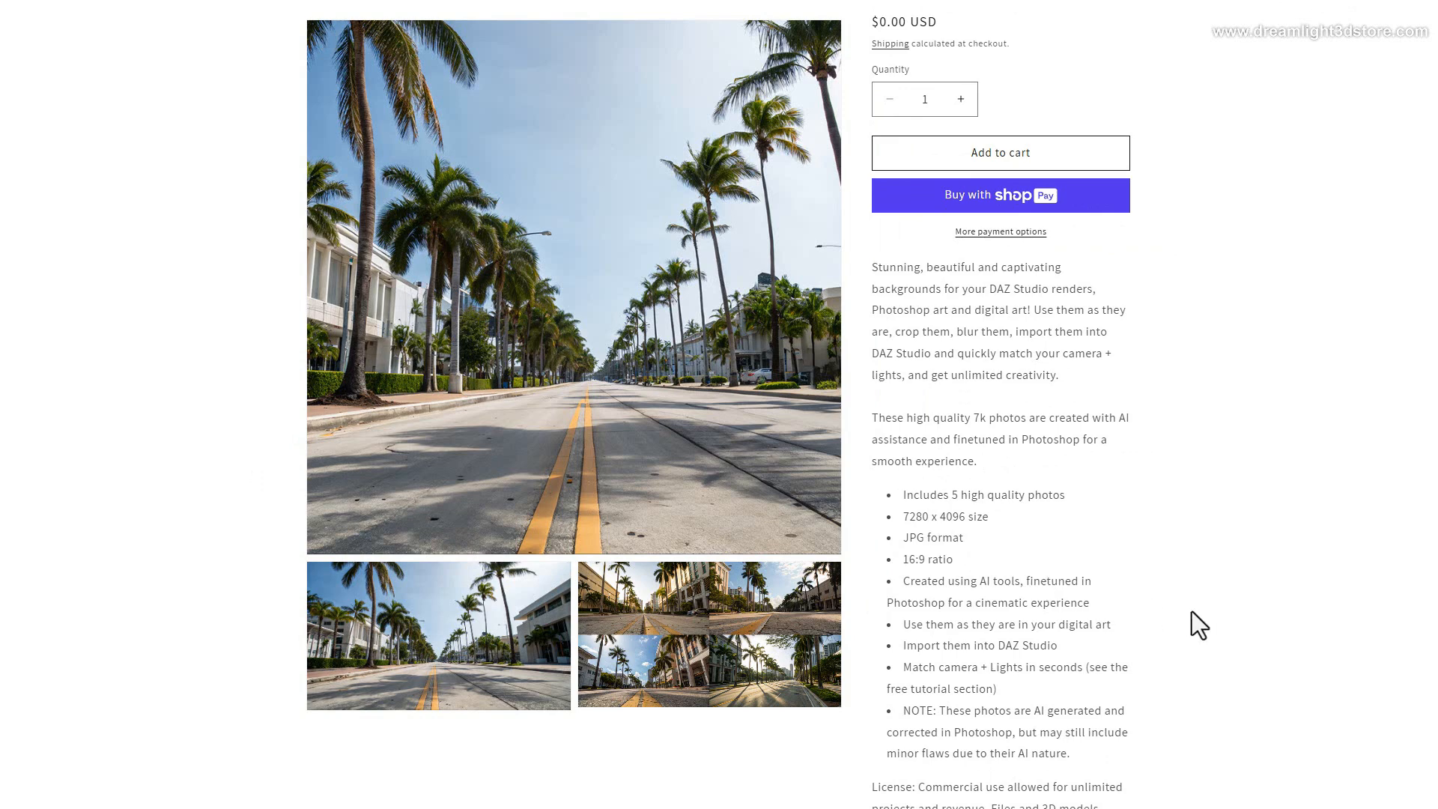
pyautogui.scroll(-1, 1192, 611)
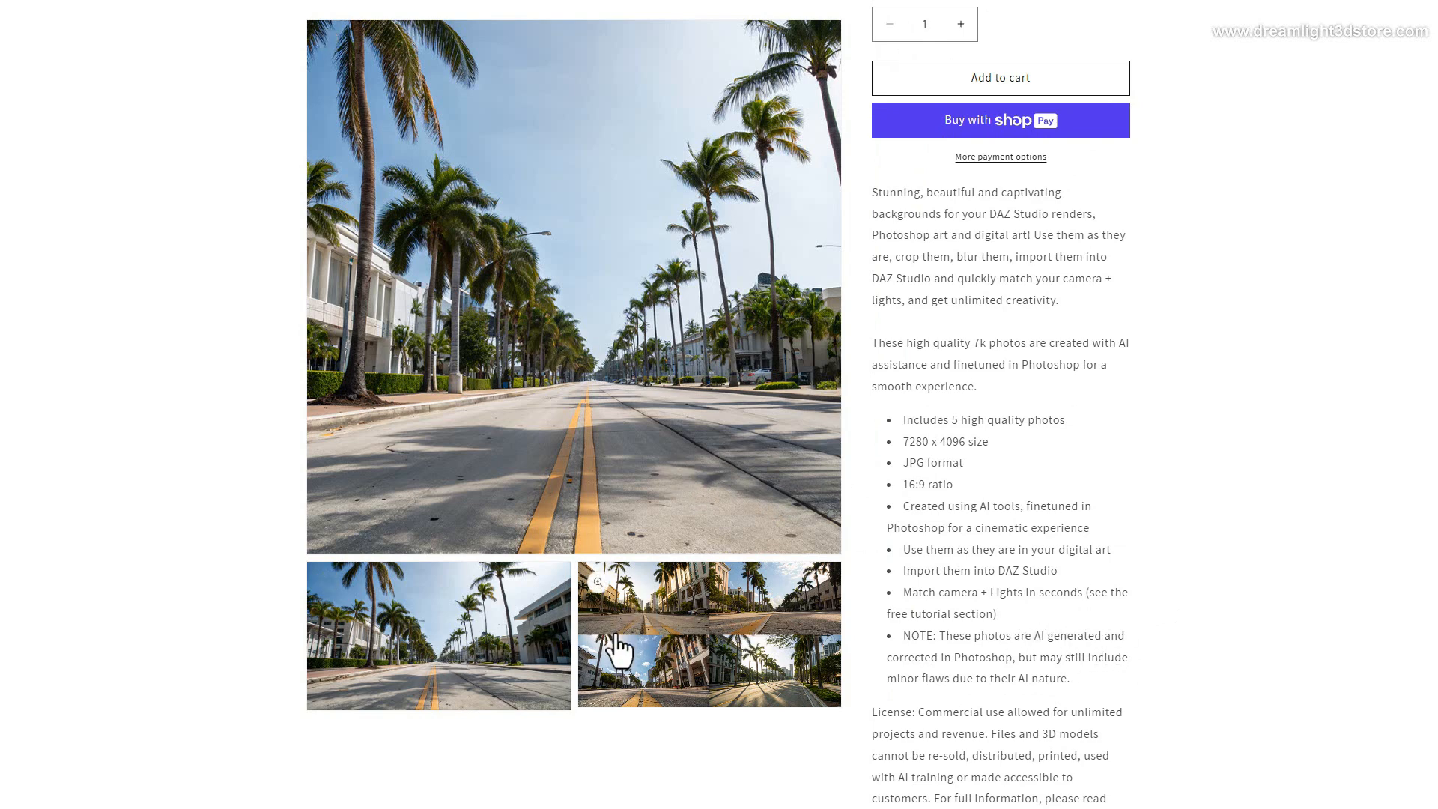
pyautogui.scroll(-1, 1205, 653)
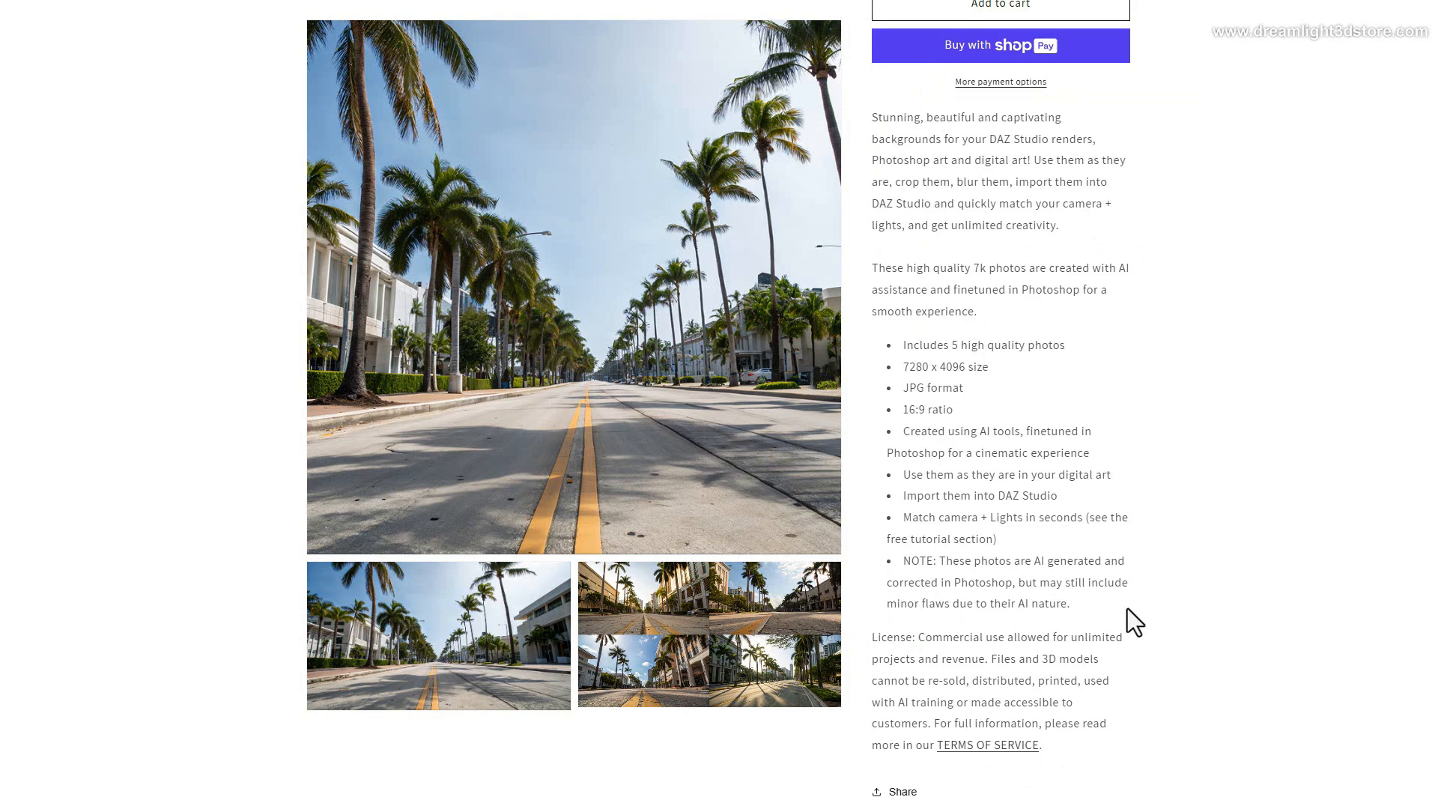
pyautogui.scroll(5, 1292, 501)
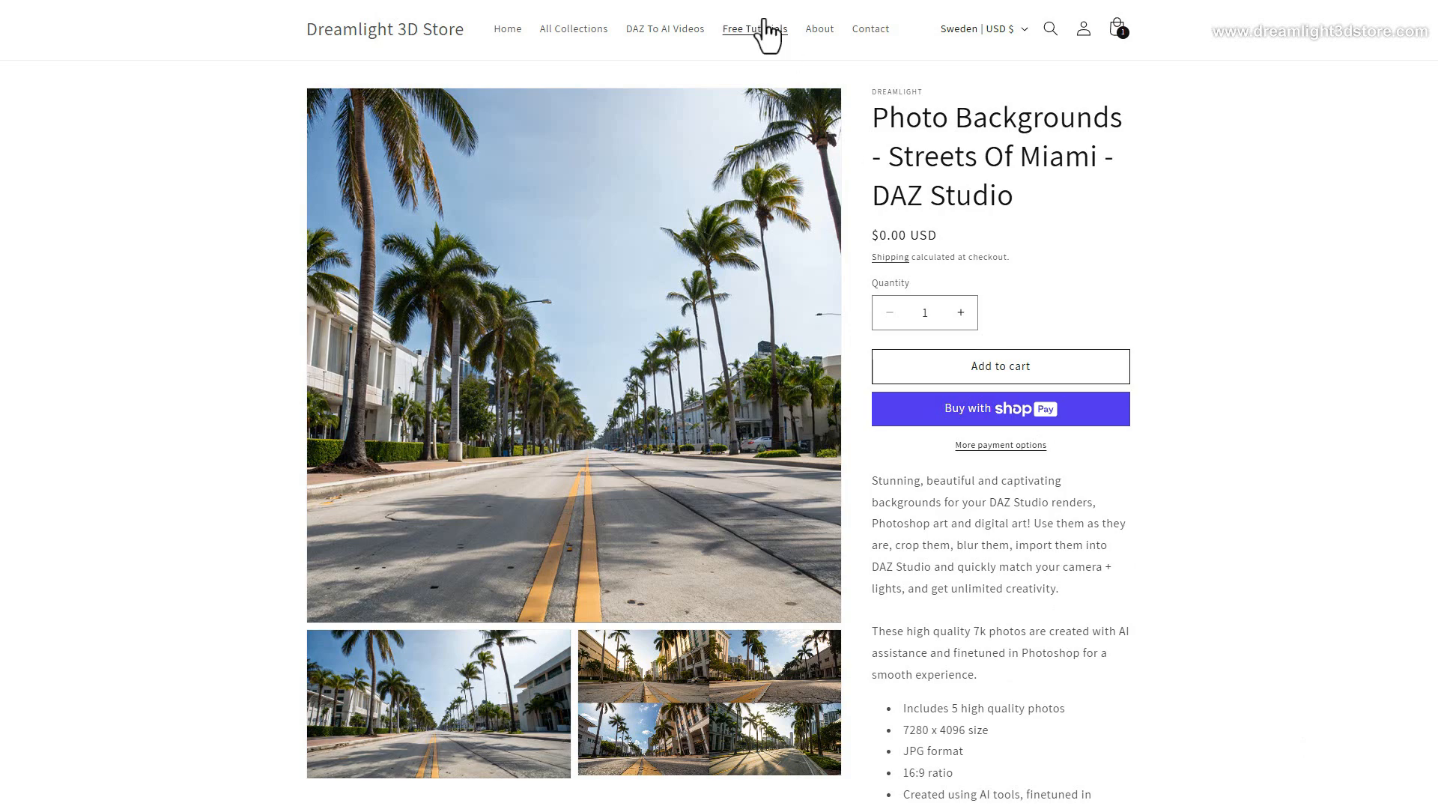
# - Find the FREE Stuff collection among all the store's collections and open it
pyautogui.click(557, 33)
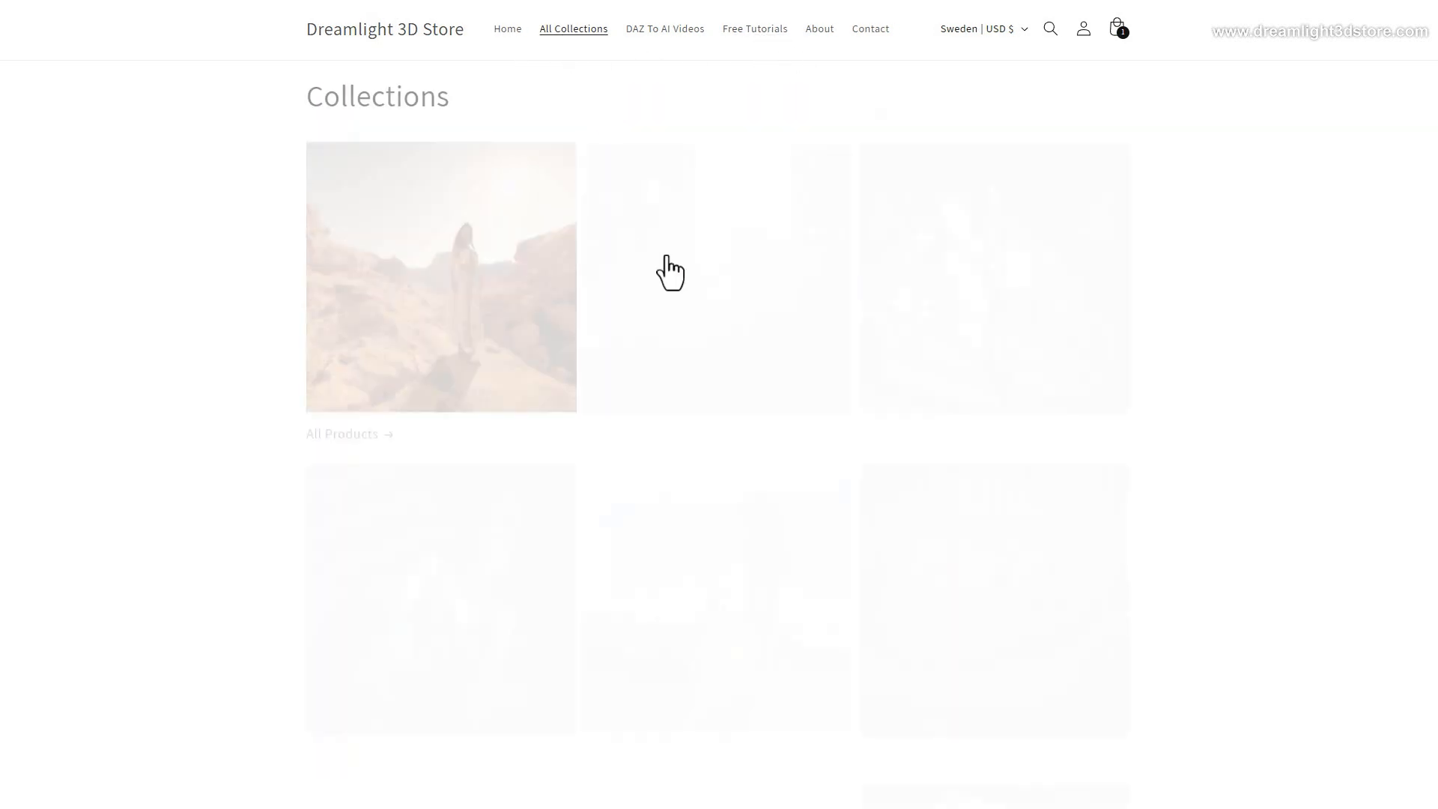
pyautogui.scroll(-3, 749, 386)
pyautogui.scroll(-3, 883, 390)
pyautogui.scroll(1, 866, 427)
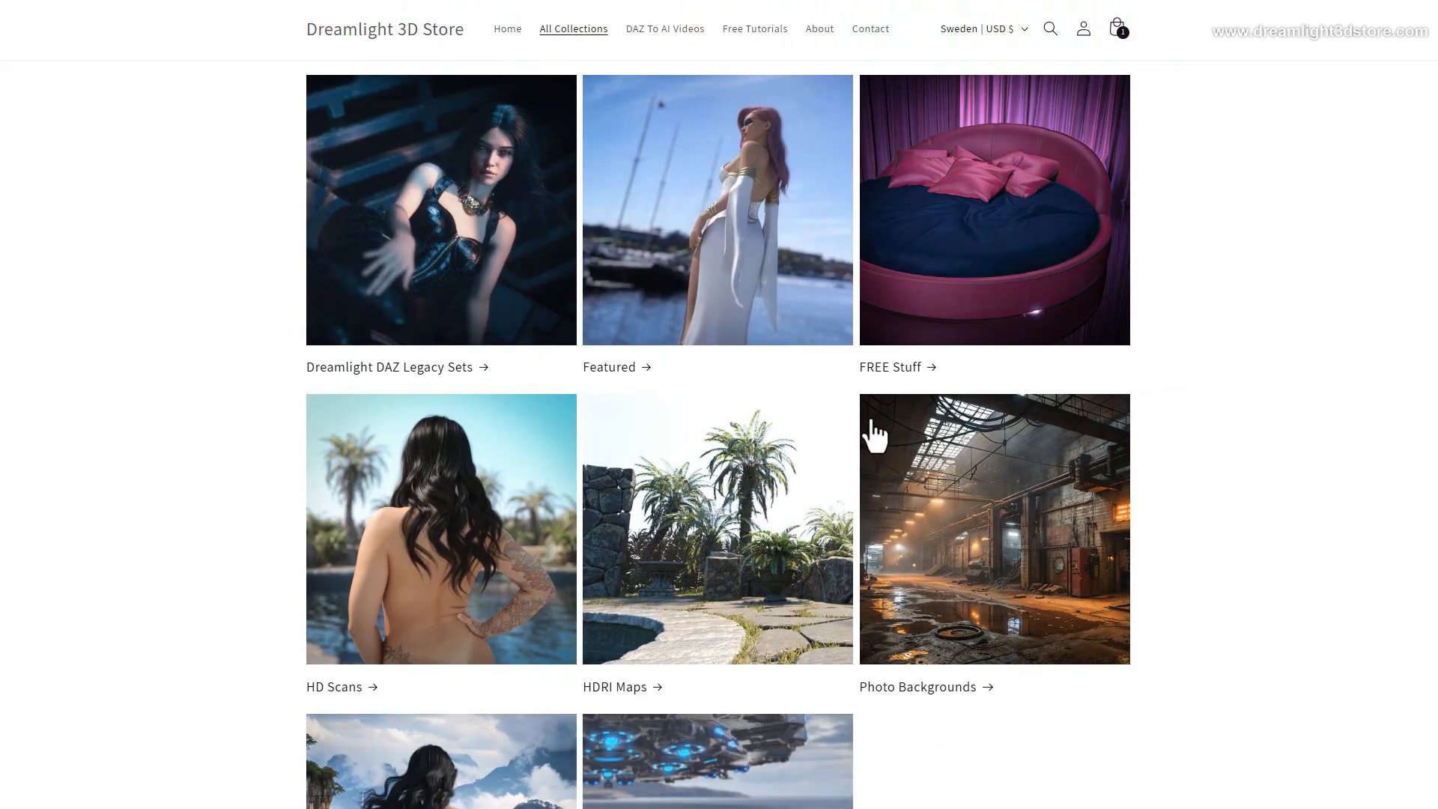
pyautogui.click(893, 374)
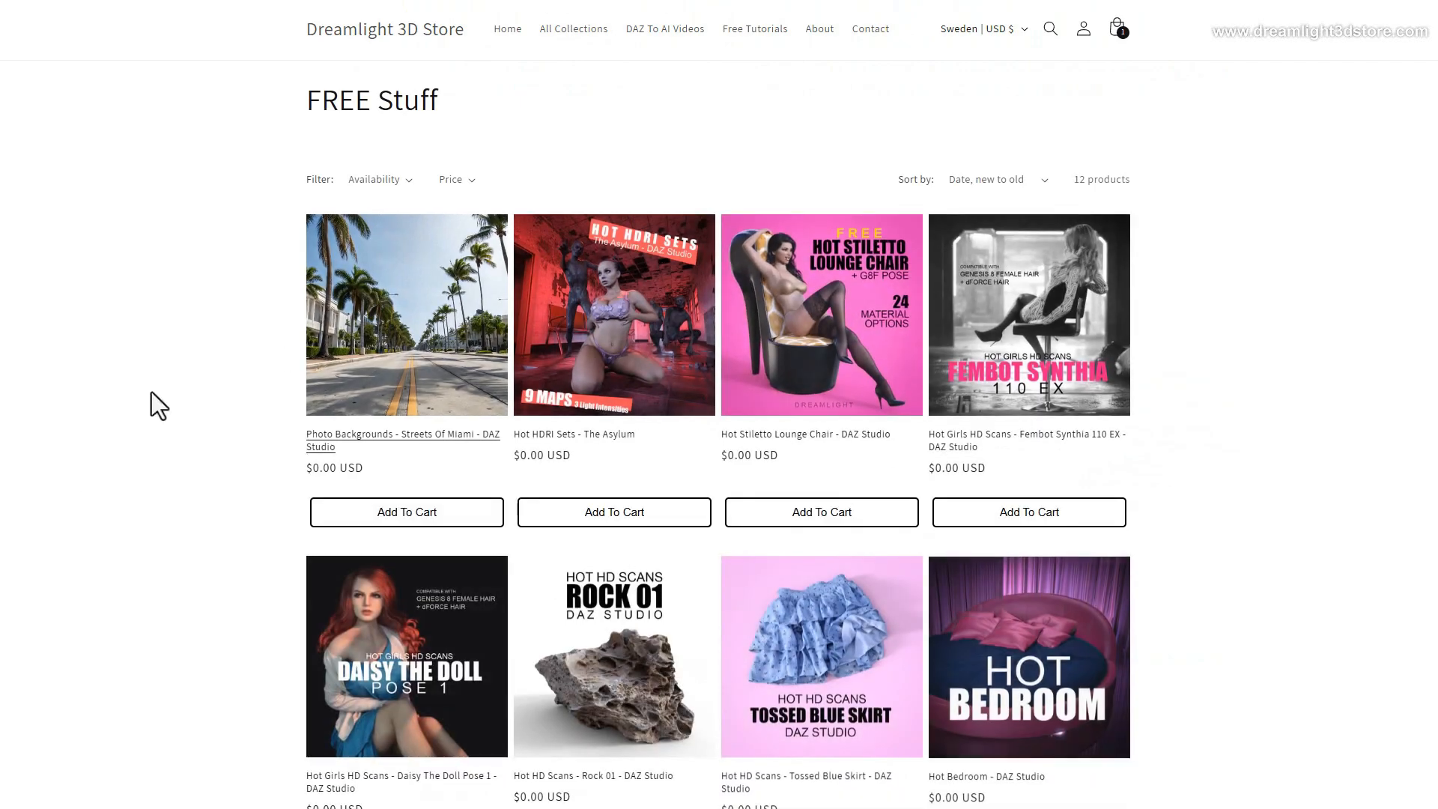
# - Look through the free products in the collection, including the Hot HDRI Sets
pyautogui.scroll(-6, 88, 487)
pyautogui.scroll(-3, 98, 487)
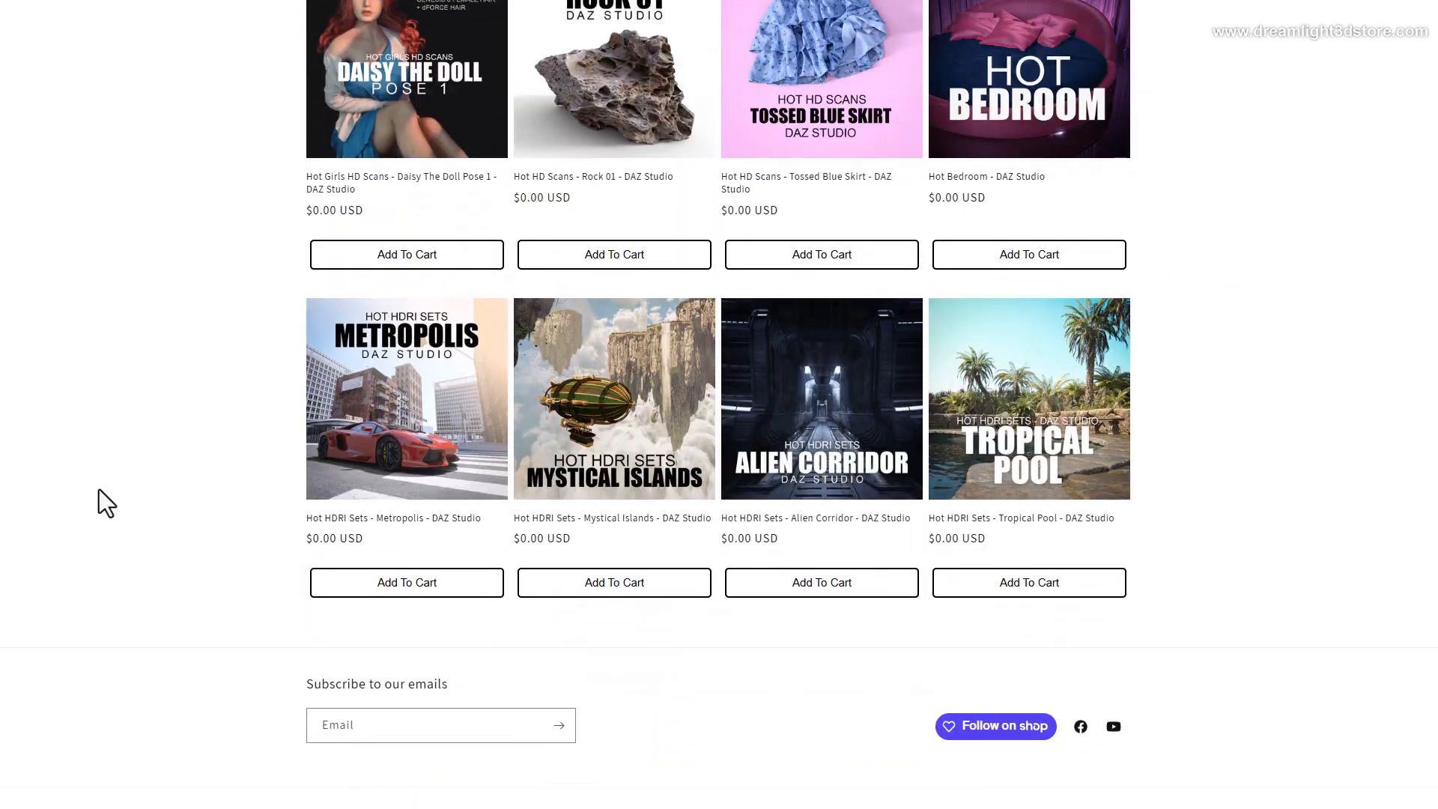
pyautogui.scroll(5, 99, 488)
pyautogui.scroll(3, 99, 488)
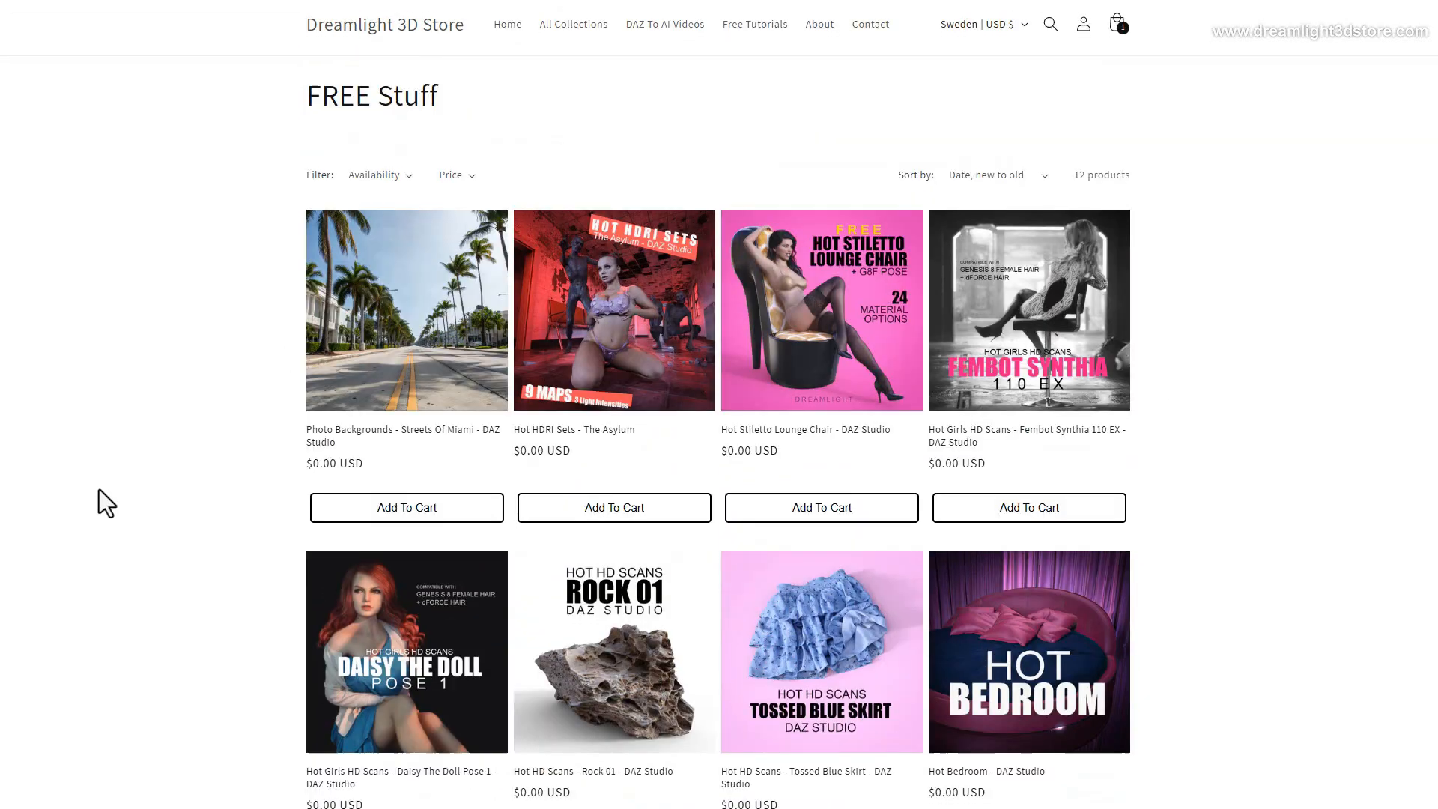
pyautogui.scroll(-7, 99, 488)
pyautogui.scroll(7, 99, 488)
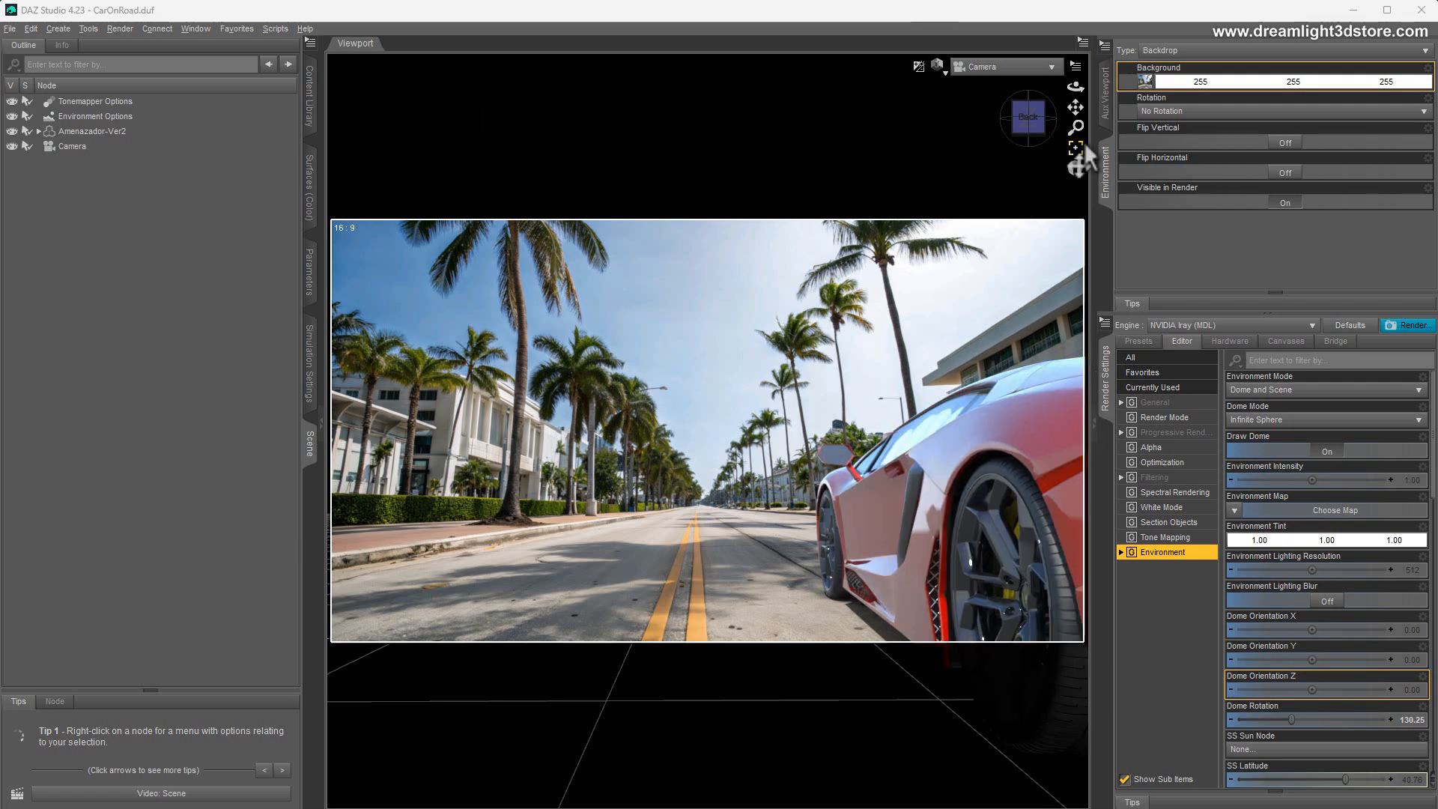
# - Switch to DAZ Studio and move the scene camera so the whole car sits in the middle of the backdrop road
pyautogui.moveTo(1077, 122); pyautogui.dragTo(1077, 300)
pyautogui.moveTo(1081, 114); pyautogui.dragTo(967, 157)
pyautogui.moveTo(1076, 128); pyautogui.dragTo(1059, 85)
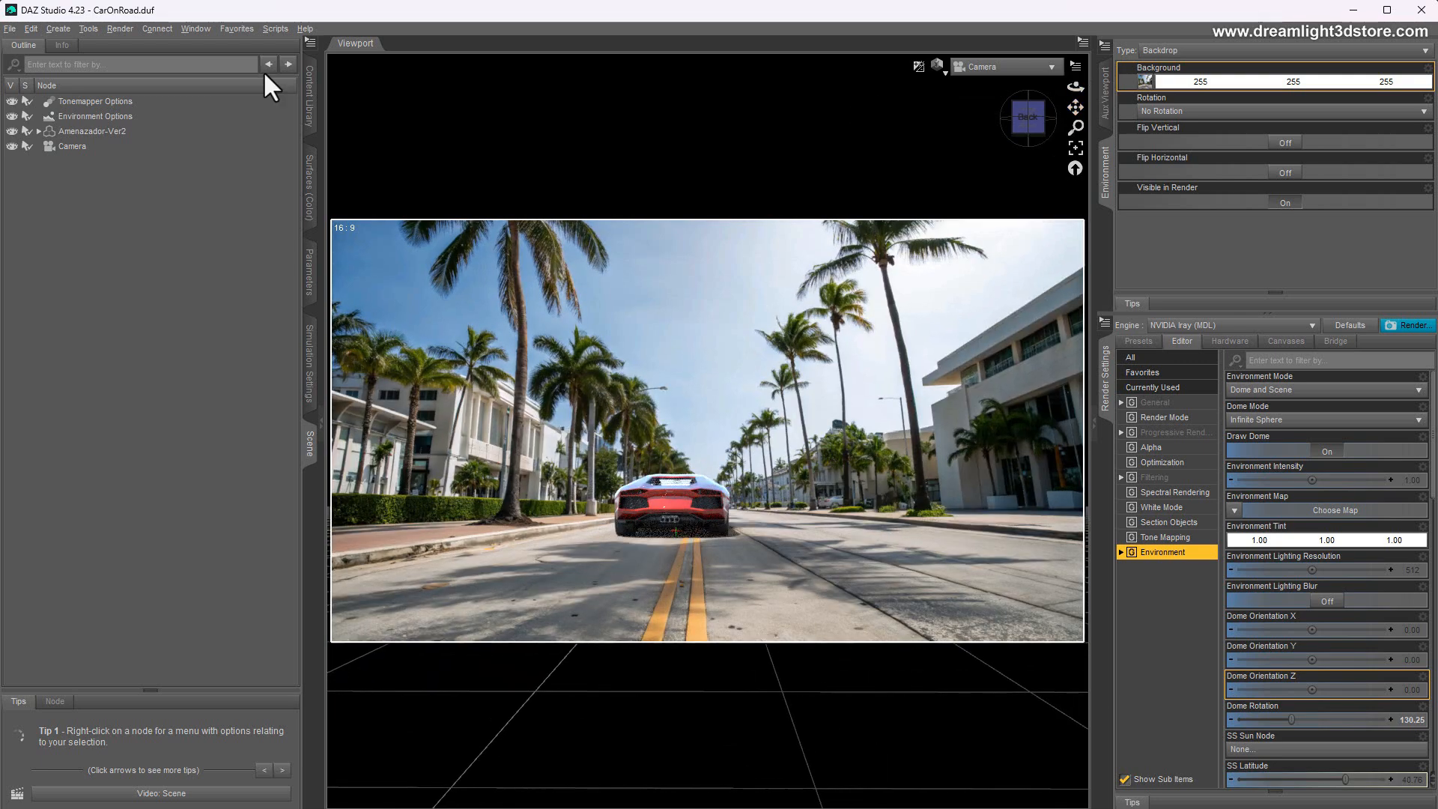
# - Turn the Amenazador-Ver2 car around by setting its Y Rotate to 180
pyautogui.click(93, 131)
pyautogui.click(310, 266)
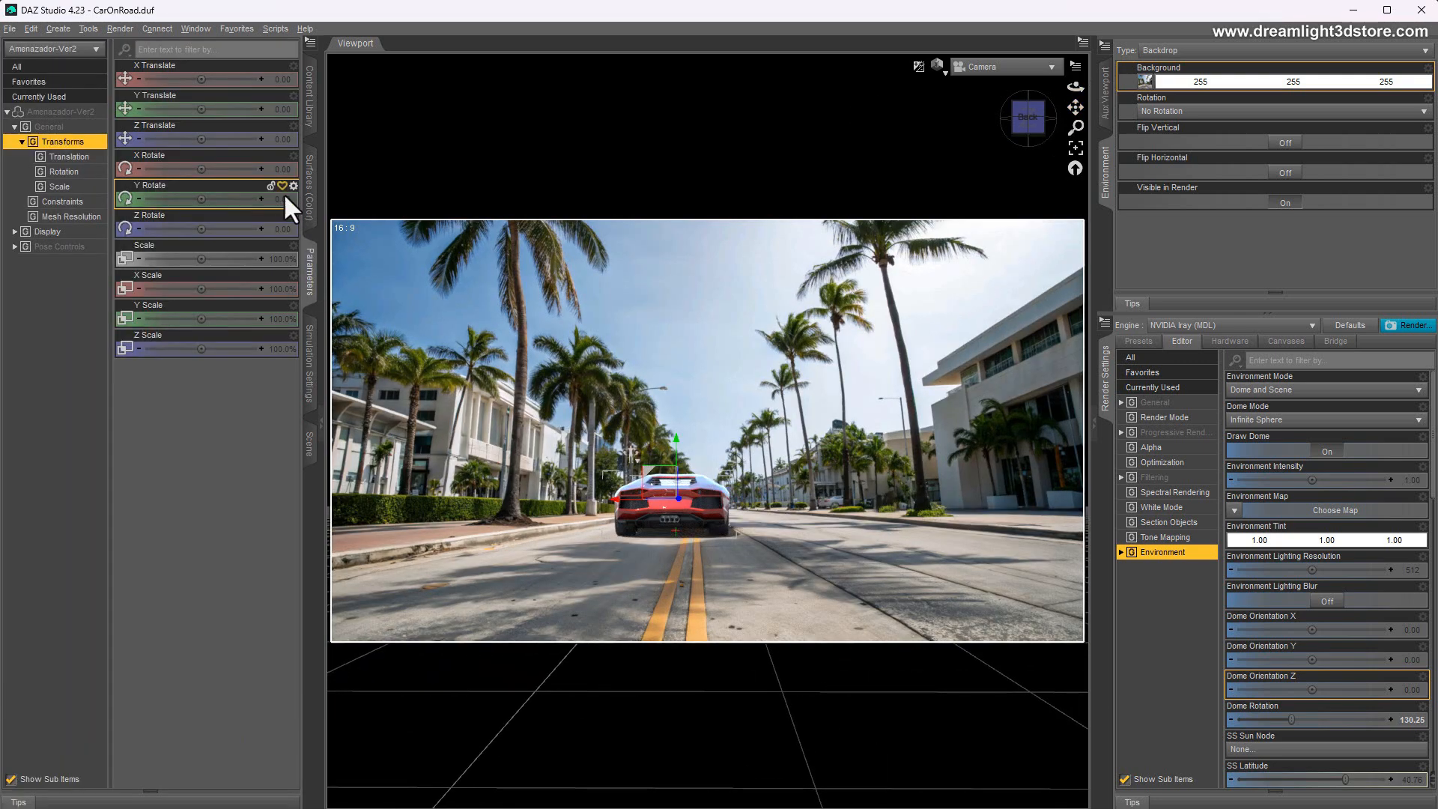
pyautogui.click(284, 196)
pyautogui.write('180')
pyautogui.press('Return')
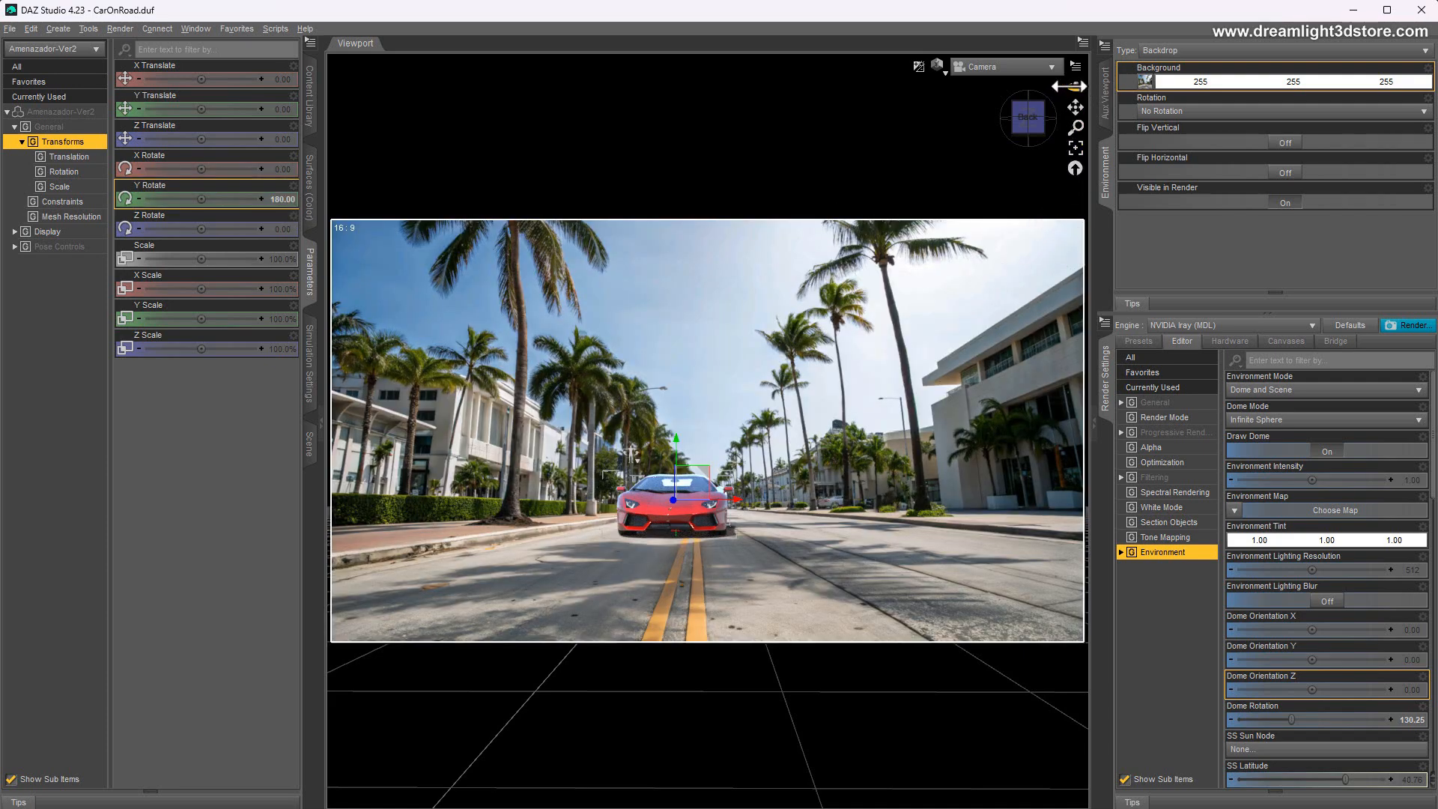
# - Change the viewport to a wireframe draw style and reframe the camera so the car stands over the road's right lane
pyautogui.click(945, 75)
pyautogui.click(931, 118)
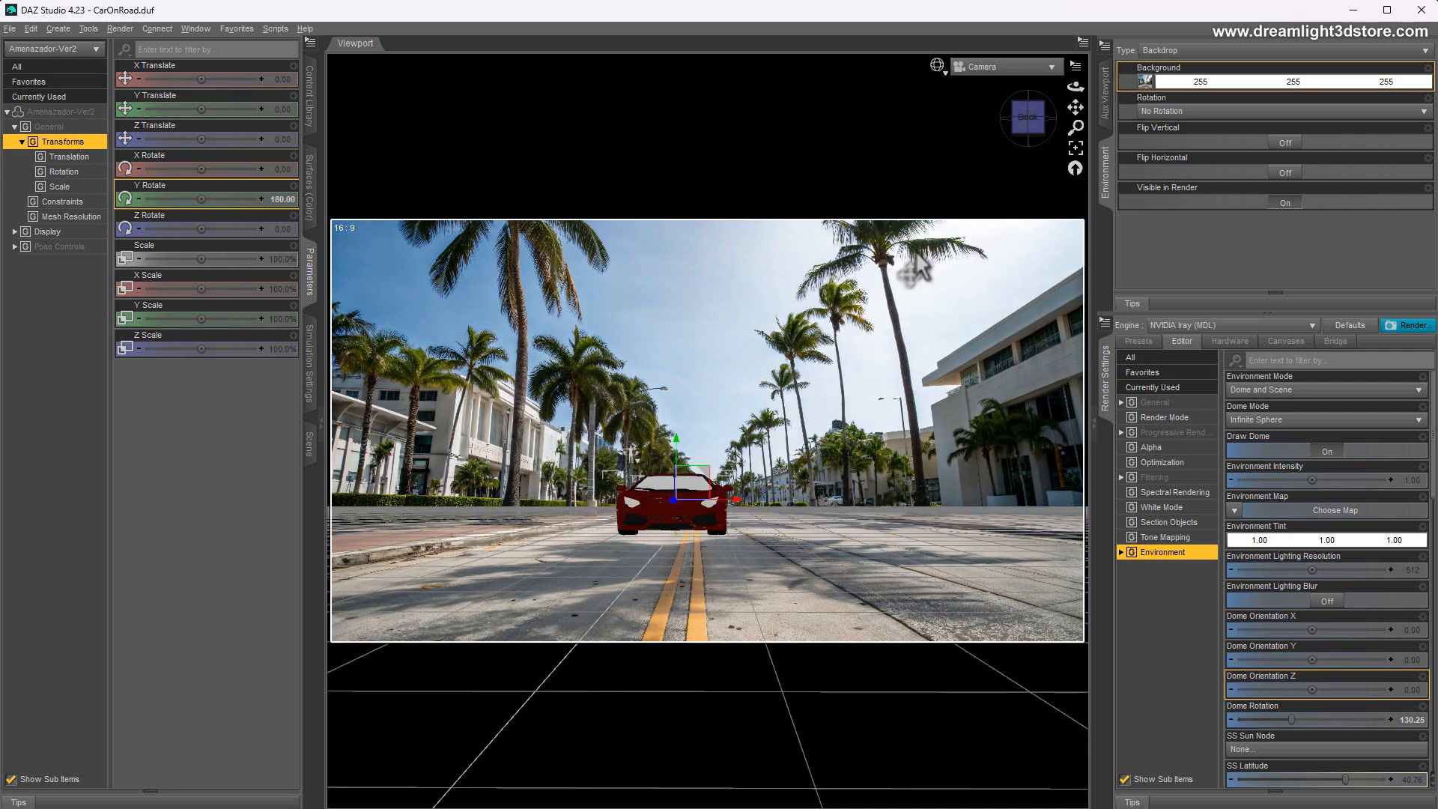
pyautogui.moveTo(1076, 107); pyautogui.dragTo(1041, 84)
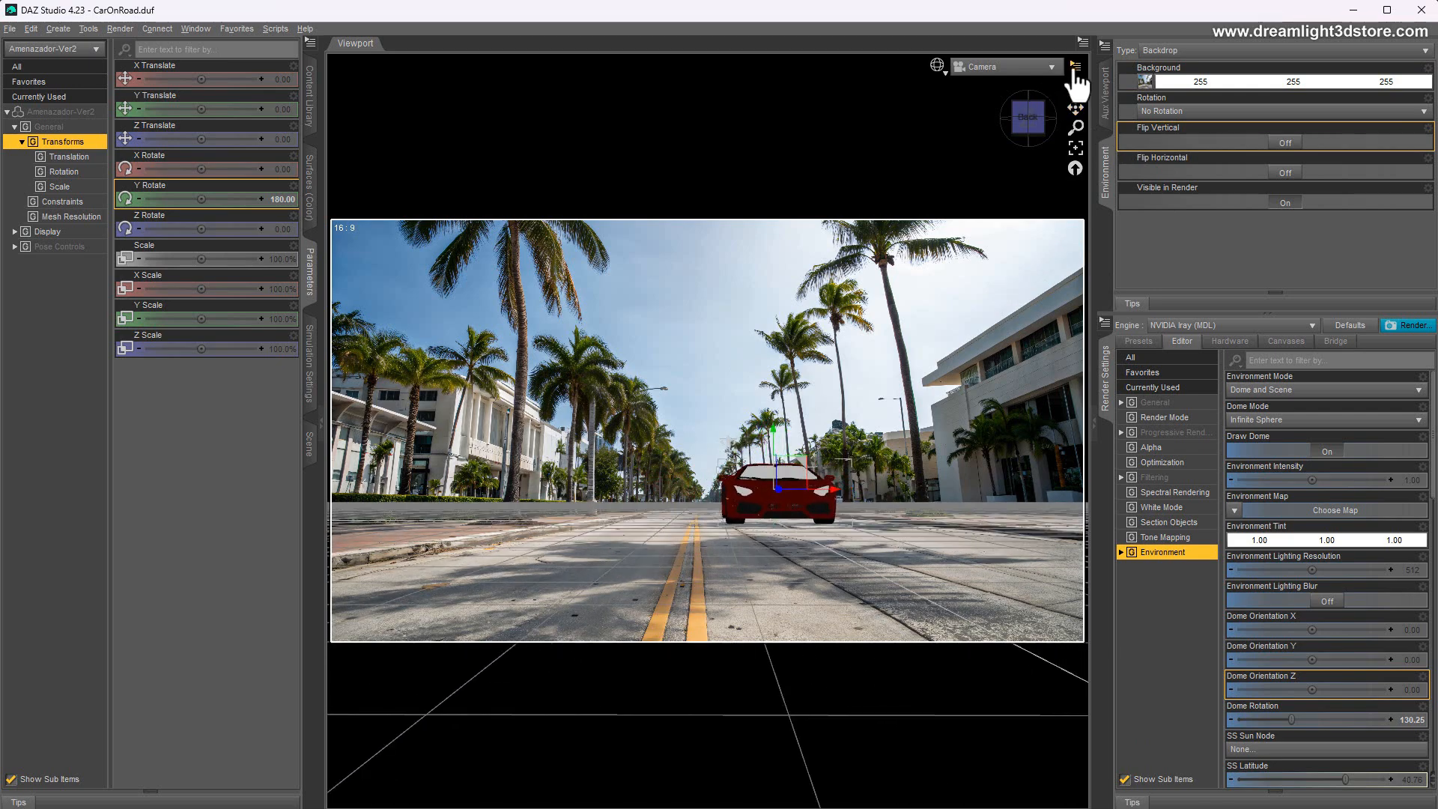
pyautogui.click(1076, 67)
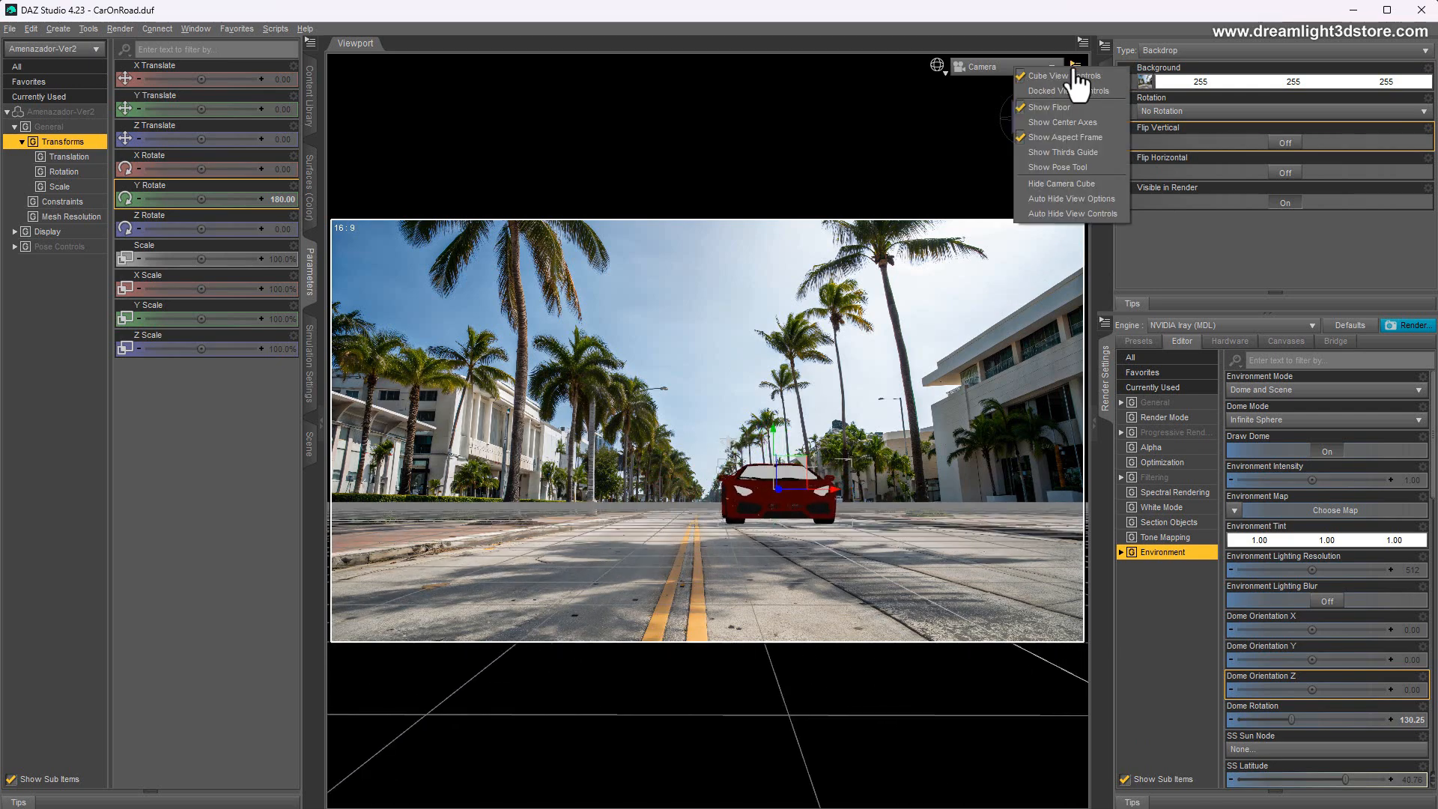
pyautogui.click(973, 38)
pyautogui.moveTo(1072, 115)
pyautogui.mouseDown()
pyautogui.moveTo(1055, 110)
pyautogui.moveTo(1073, 92)
pyautogui.moveTo(1076, 116)
pyautogui.mouseUp()
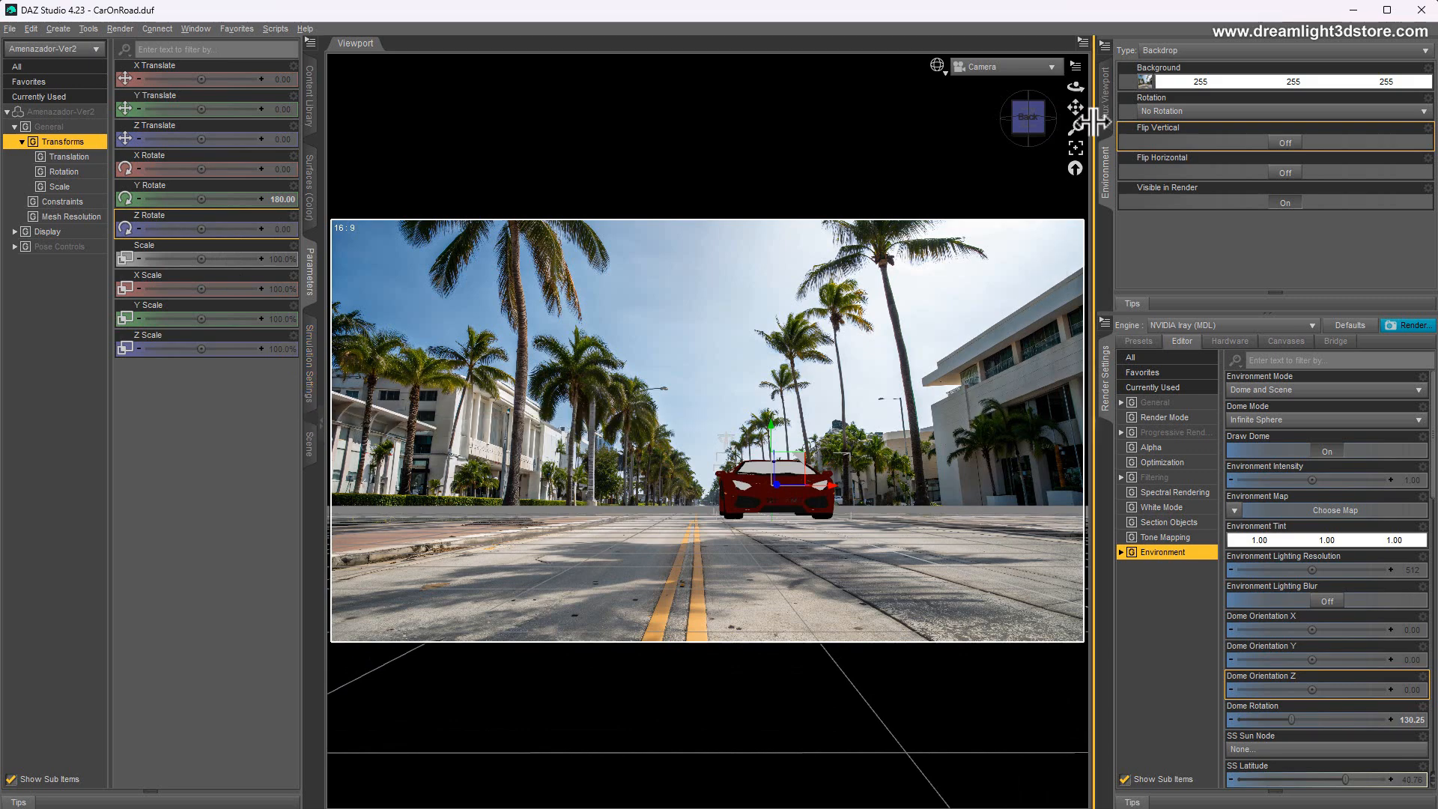
# - Move the camera so the car appears smaller in the road's left lane, and preview the scene in NVIDIA Iray
pyautogui.moveTo(1076, 107); pyautogui.dragTo(965, 112)
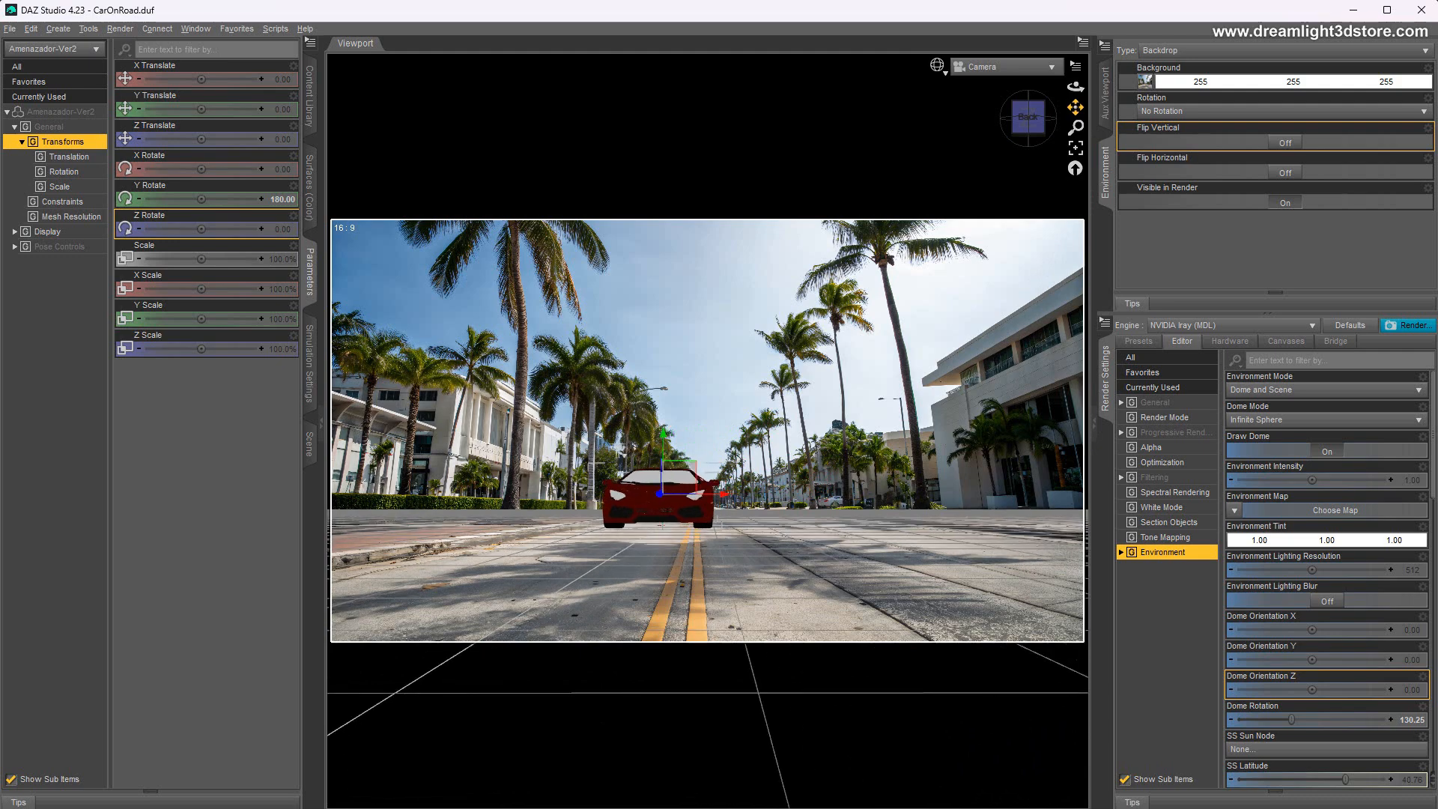
pyautogui.moveTo(1076, 129)
pyautogui.mouseDown()
pyautogui.moveTo(1077, 114)
pyautogui.moveTo(1061, 138)
pyautogui.moveTo(1074, 103)
pyautogui.moveTo(1071, 118)
pyautogui.mouseUp()
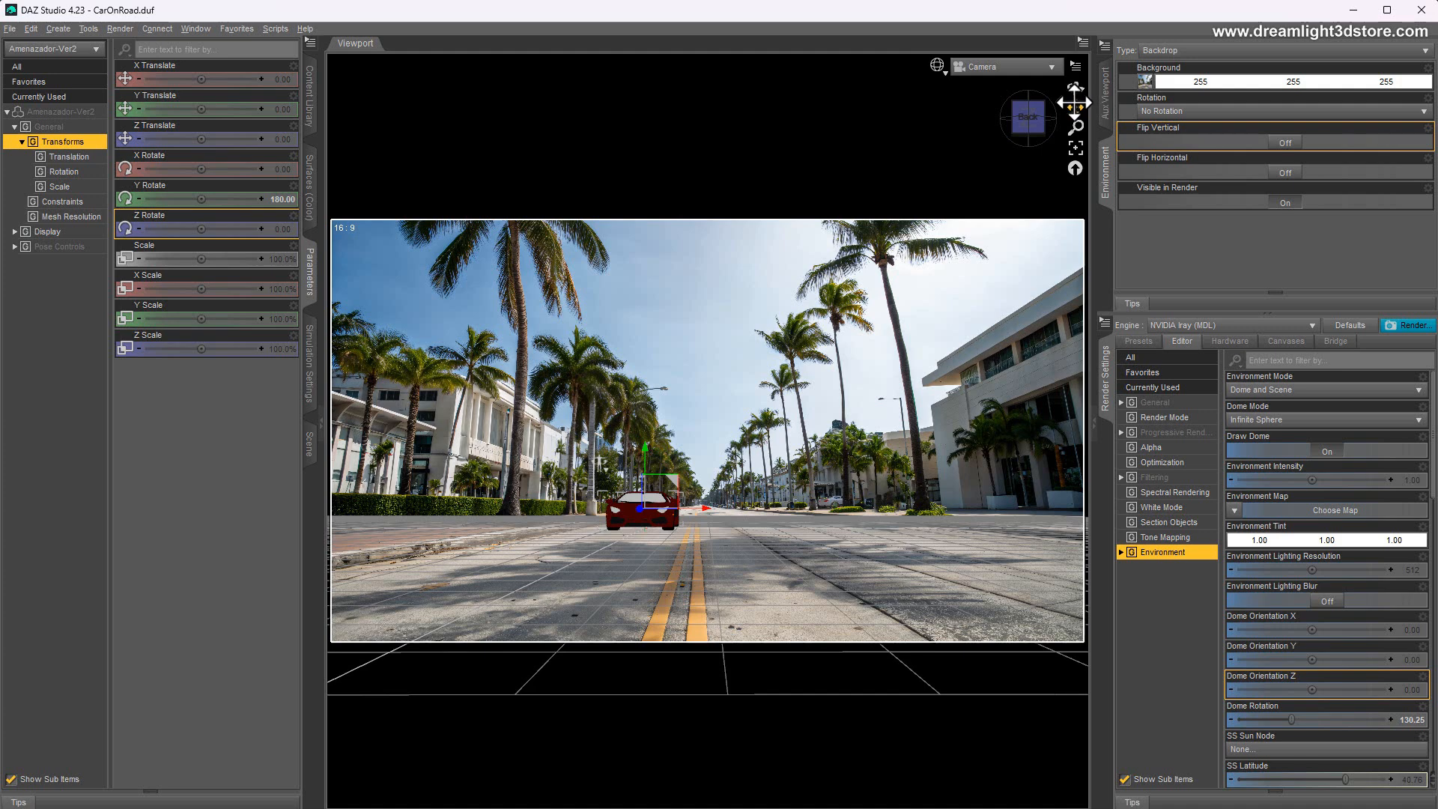
pyautogui.click(937, 66)
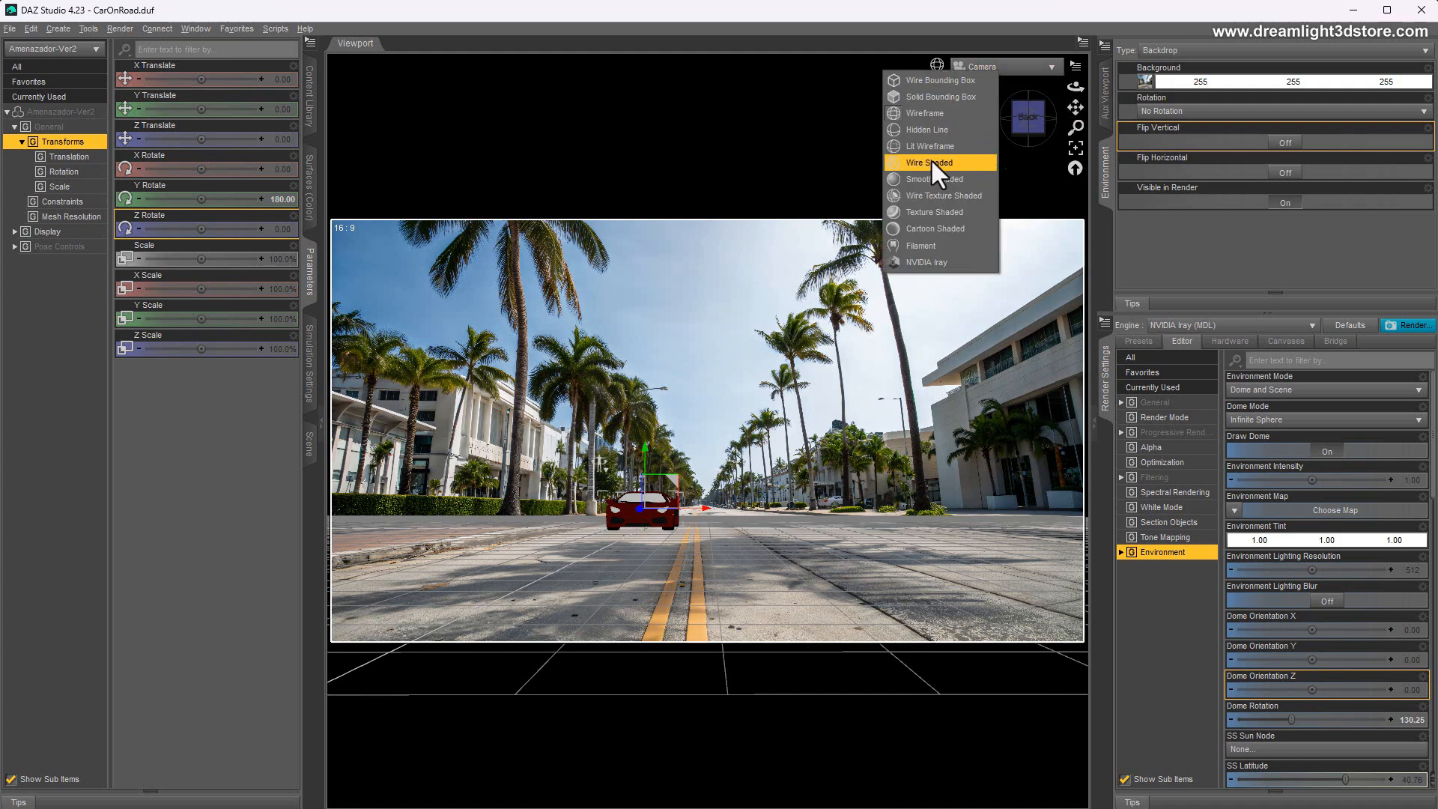
pyautogui.click(902, 263)
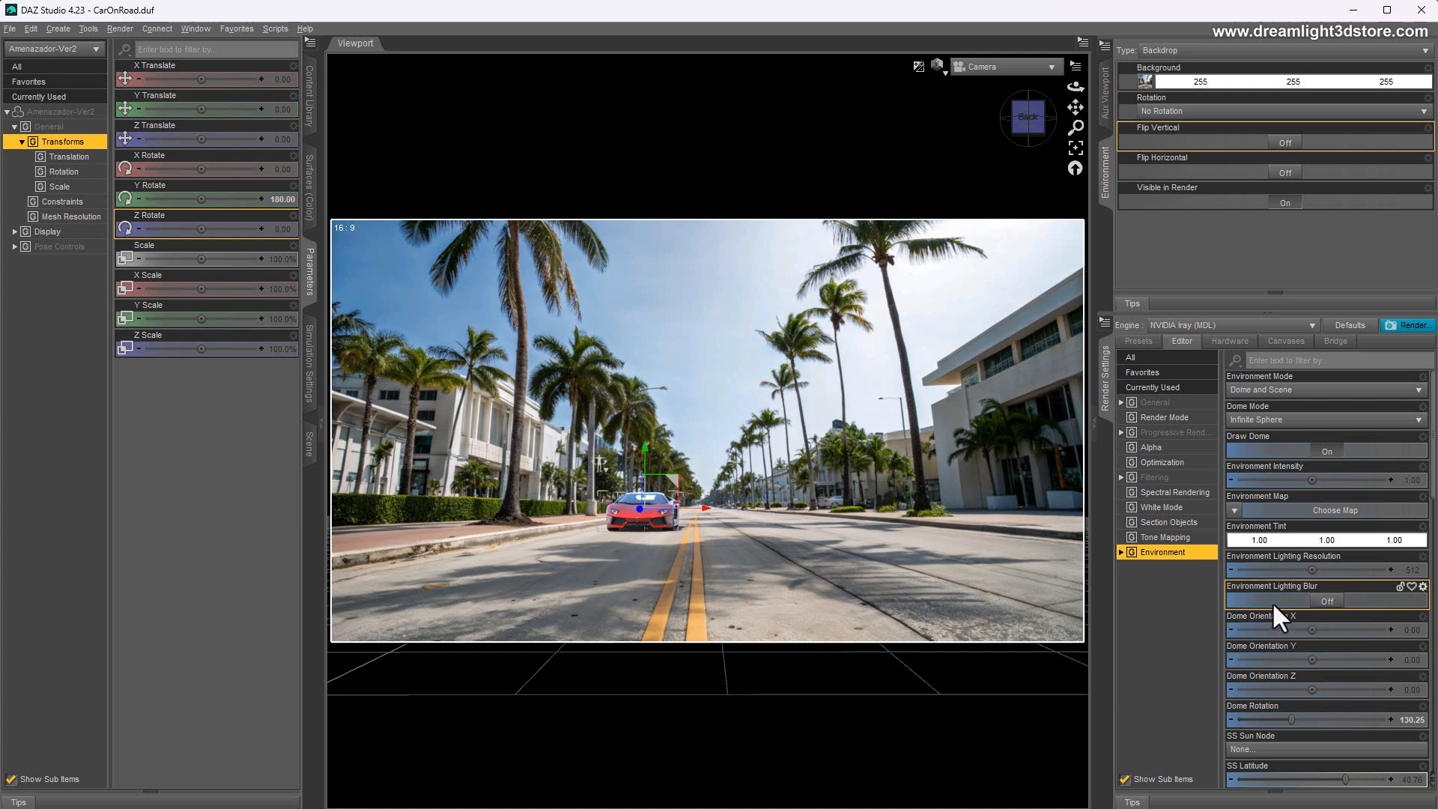
# - Adjust the environment lighting direction on the car by trying different Dome Rotation values, ending at 37.99
pyautogui.scroll(-2, 1273, 682)
pyautogui.scroll(-5, 1282, 677)
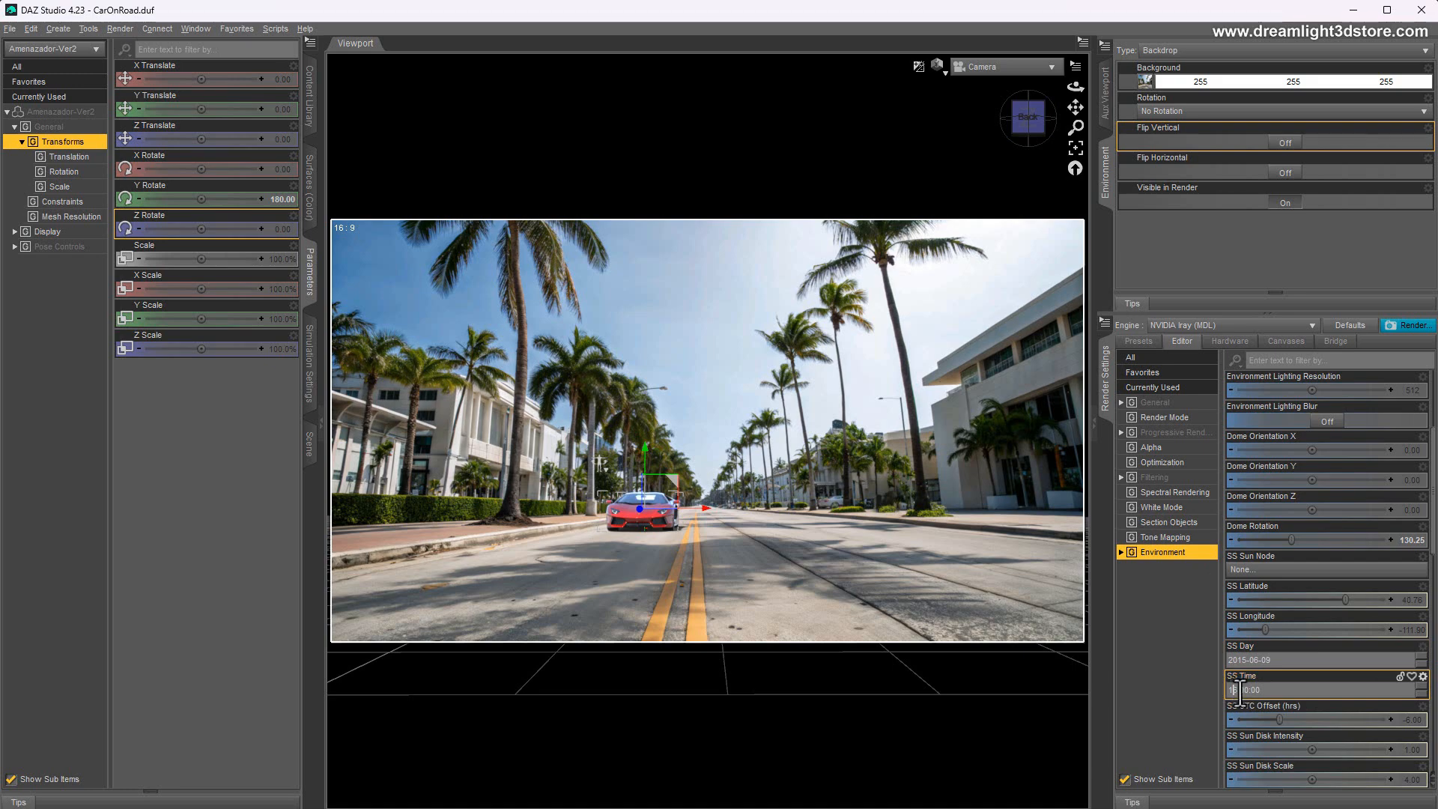
pyautogui.scroll(1, 1240, 691)
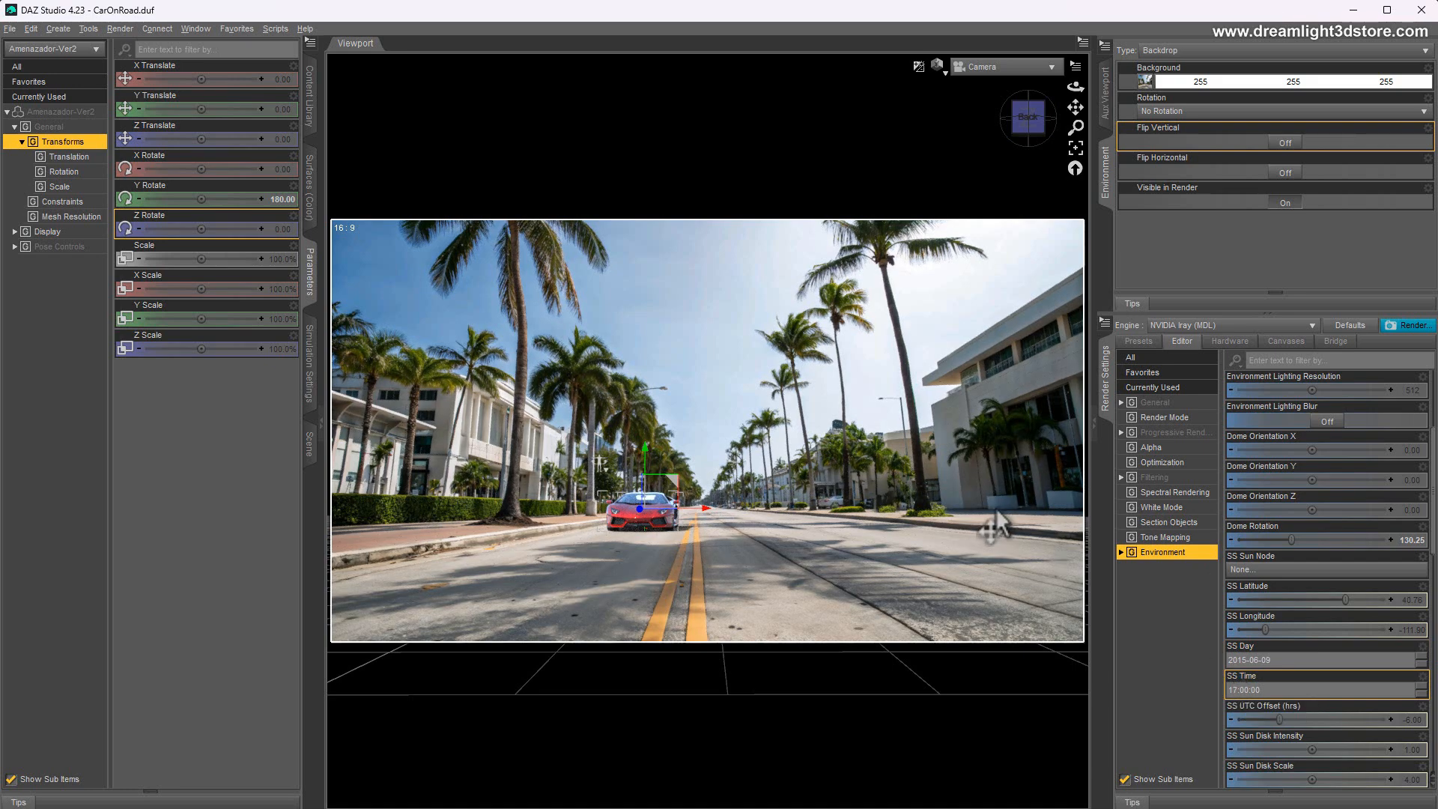
pyautogui.moveTo(1291, 542); pyautogui.dragTo(1386, 544)
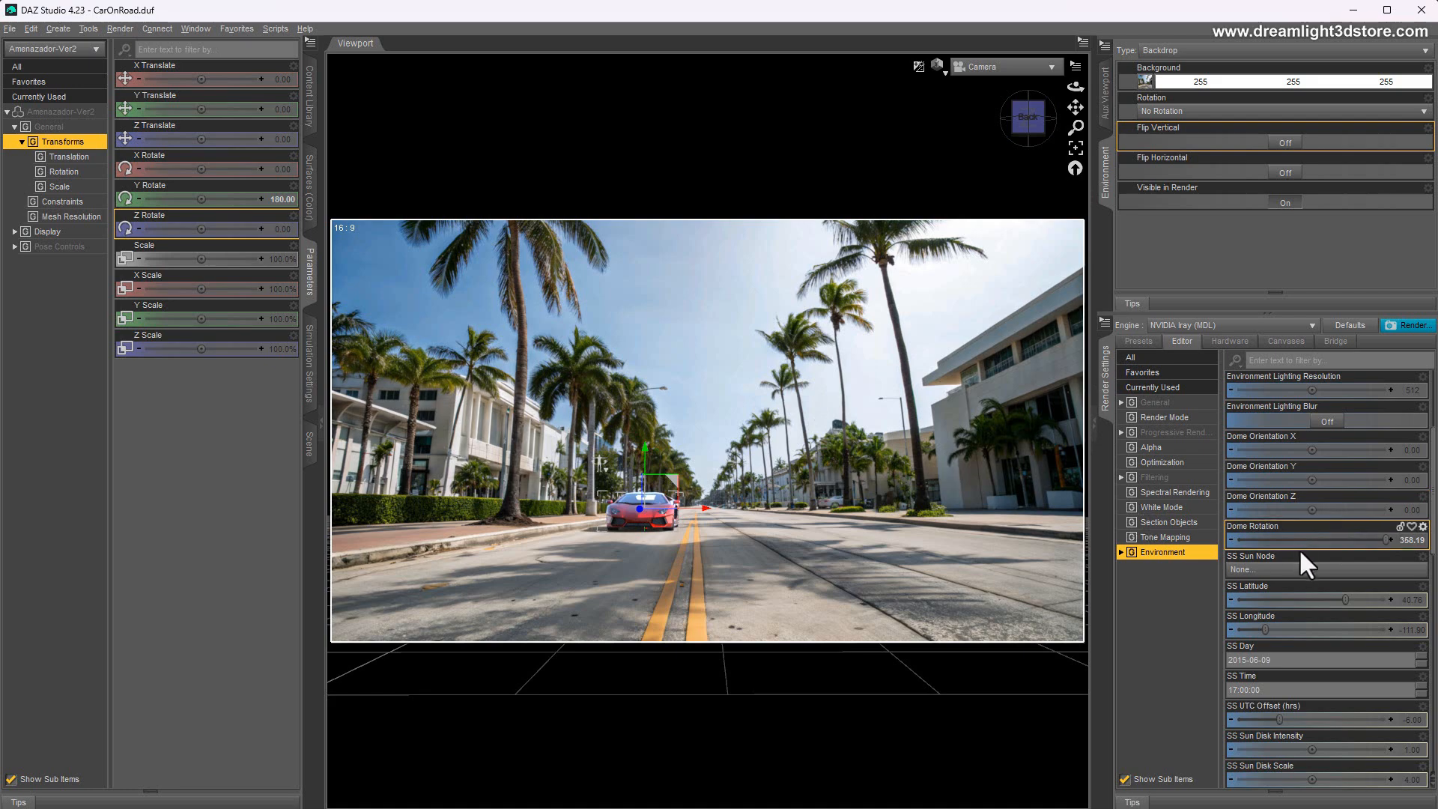
pyautogui.moveTo(1386, 539); pyautogui.dragTo(1253, 537)
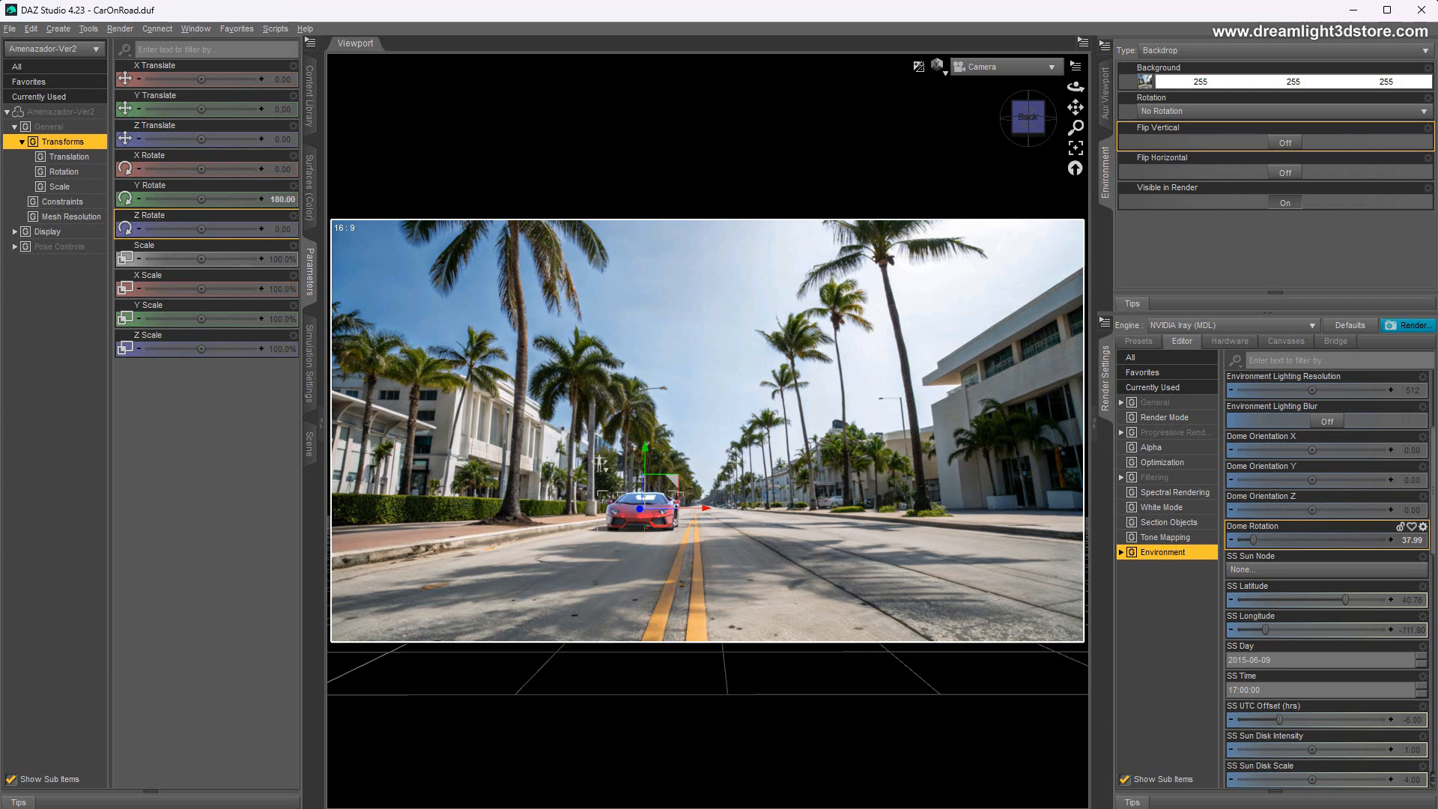
# - Deselect the car in the scene and fine-tune the camera framing to bring it slightly closer in the left lane
pyautogui.click(308, 443)
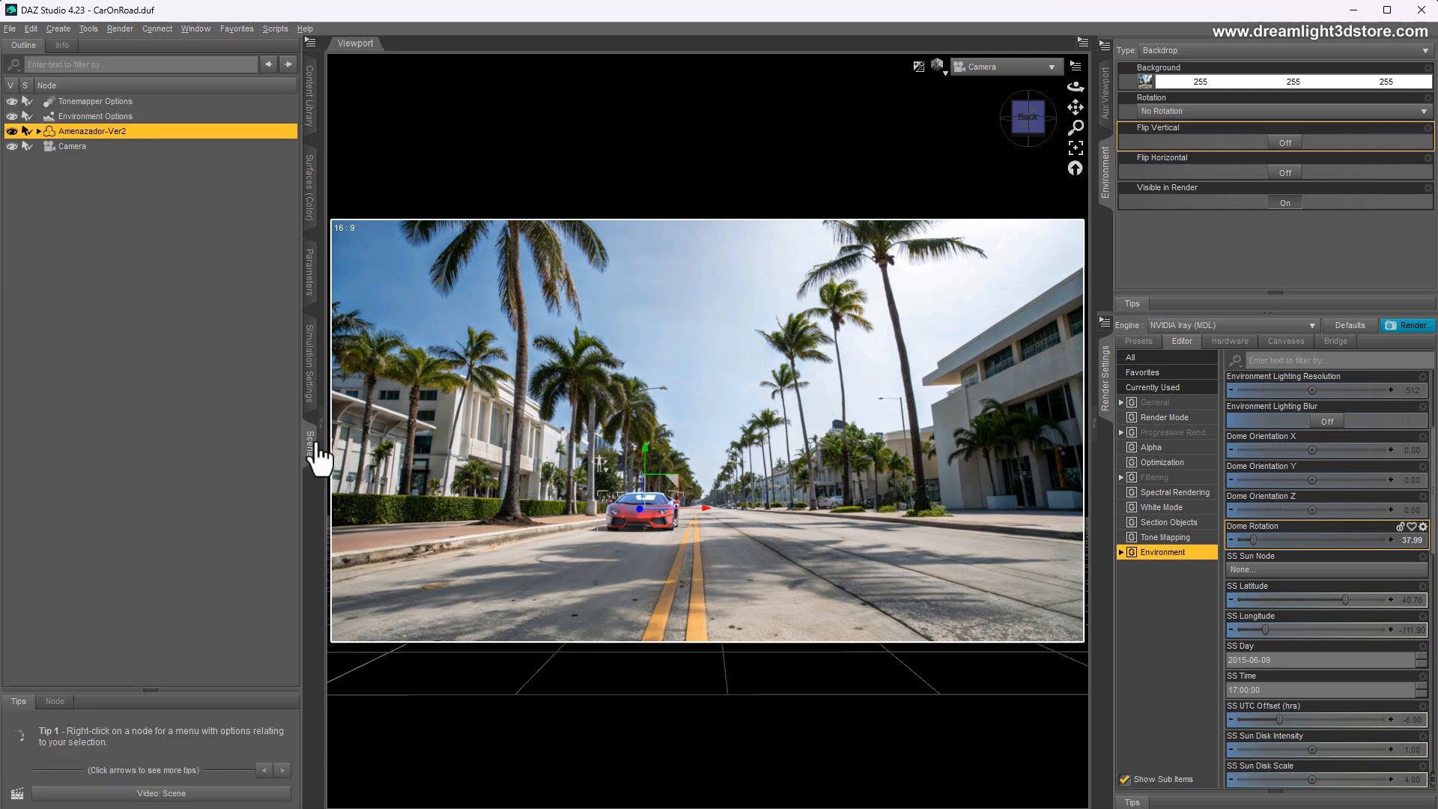
pyautogui.click(168, 385)
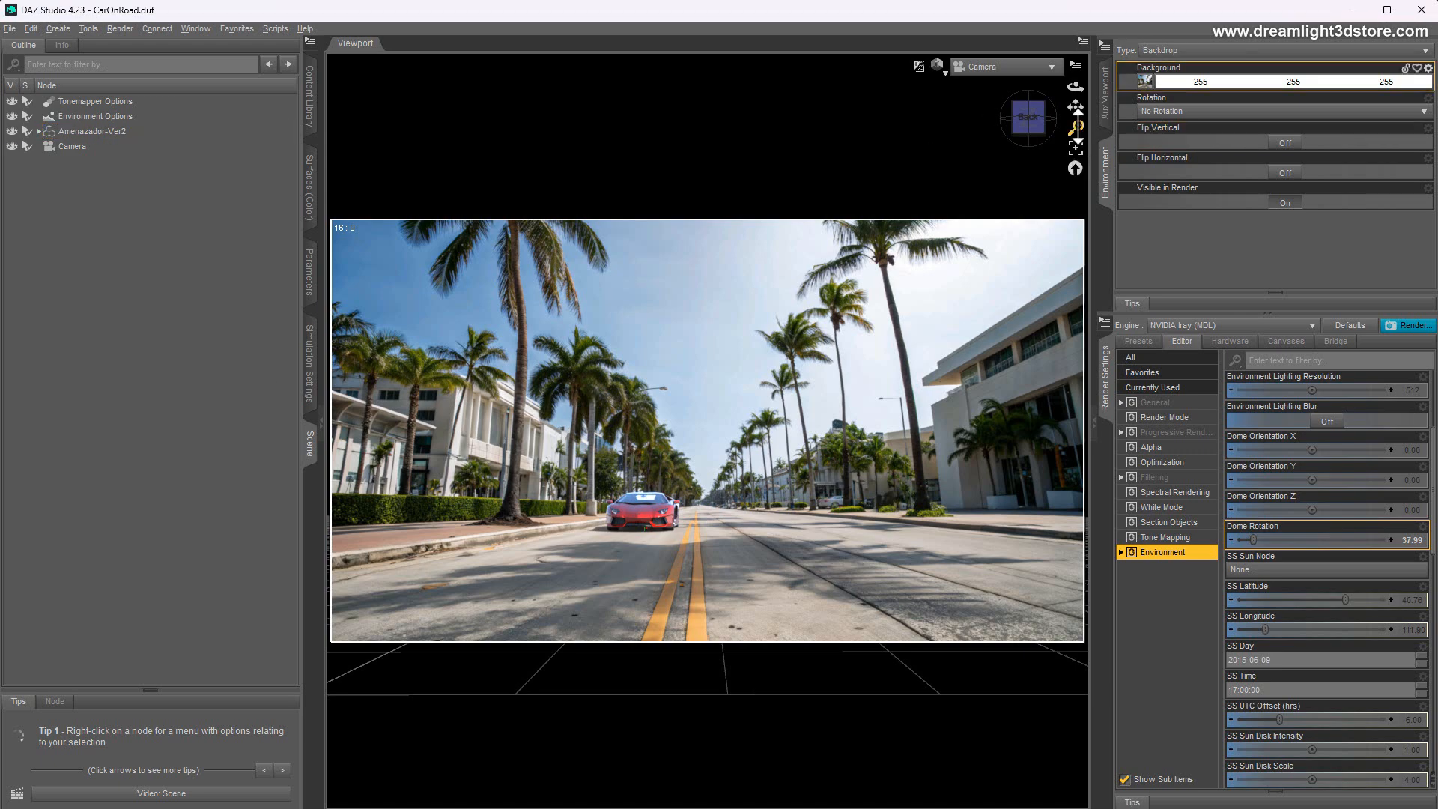
pyautogui.moveTo(1076, 128); pyautogui.dragTo(1074, 108)
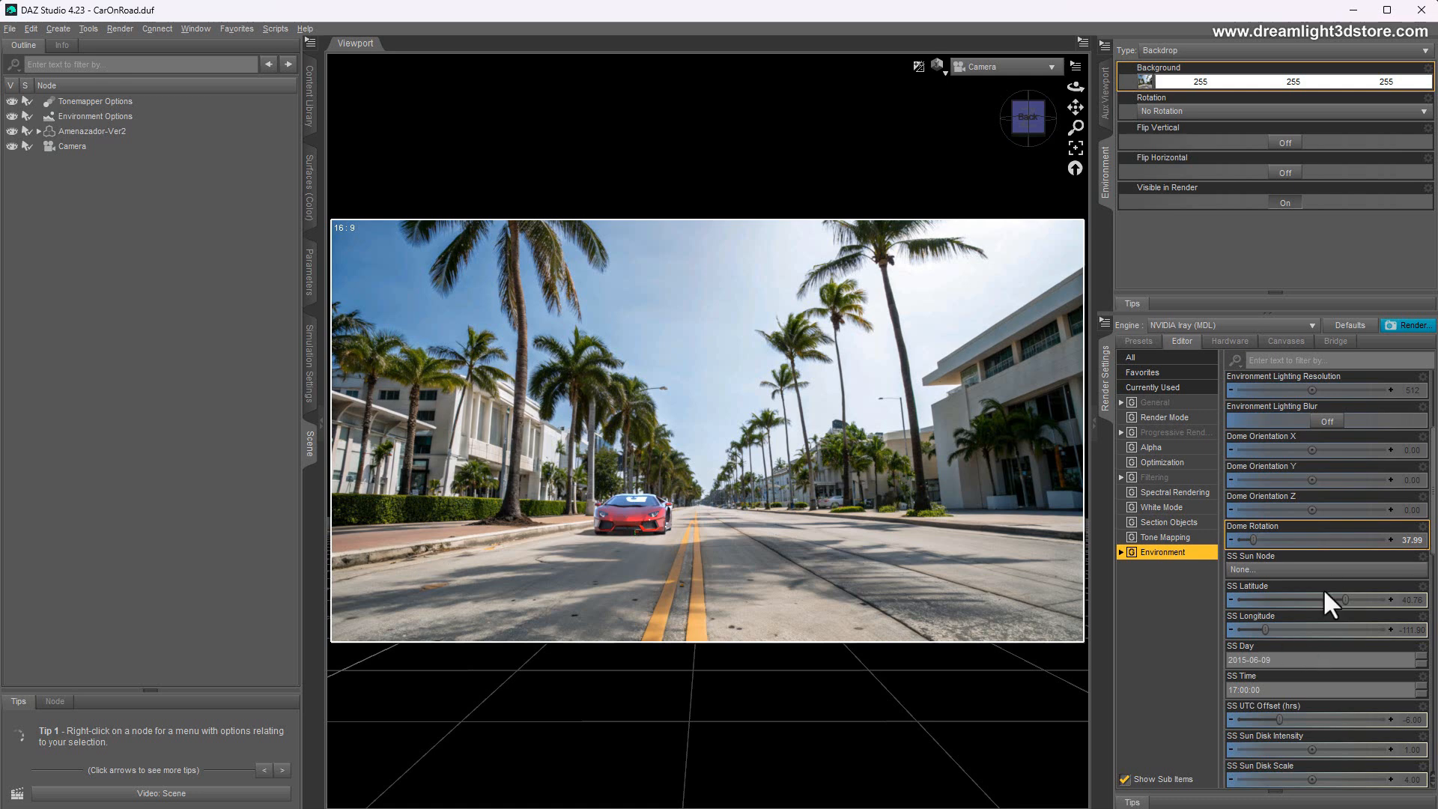
pyautogui.scroll(4, 1310, 577)
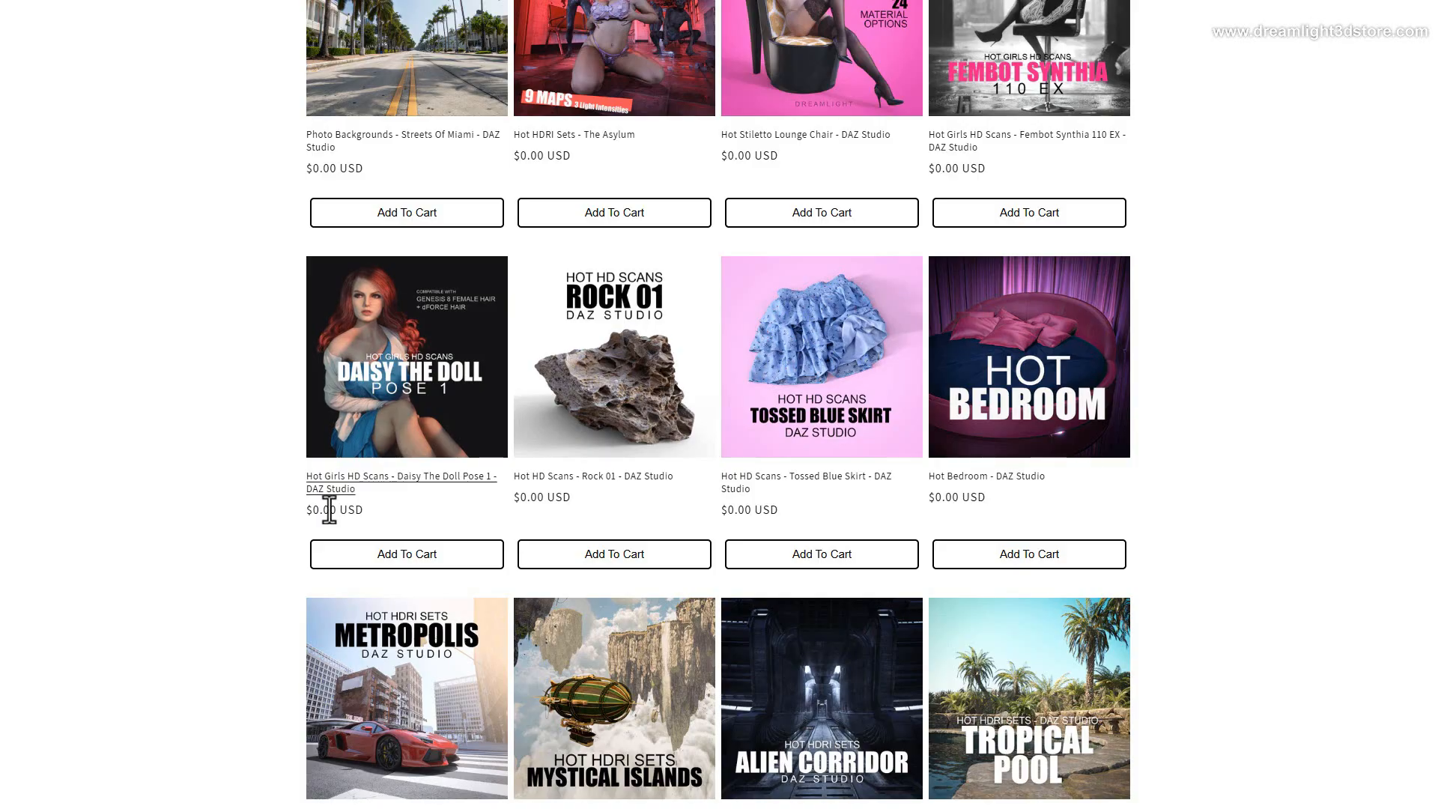
# - Return to the store's FREE Stuff collection and look over the free HDRI sets
pyautogui.scroll(-4, 228, 503)
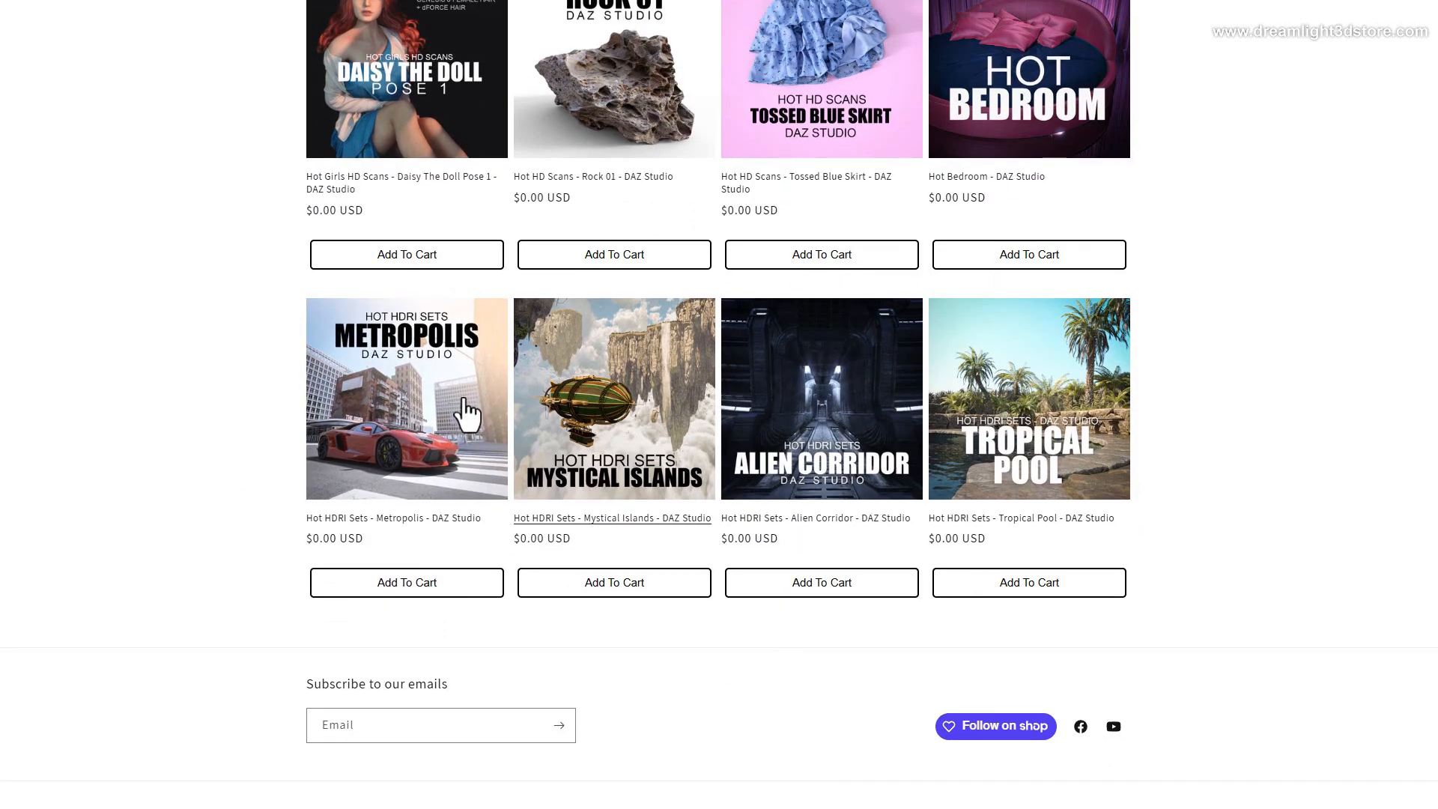
pyautogui.scroll(8, 311, 430)
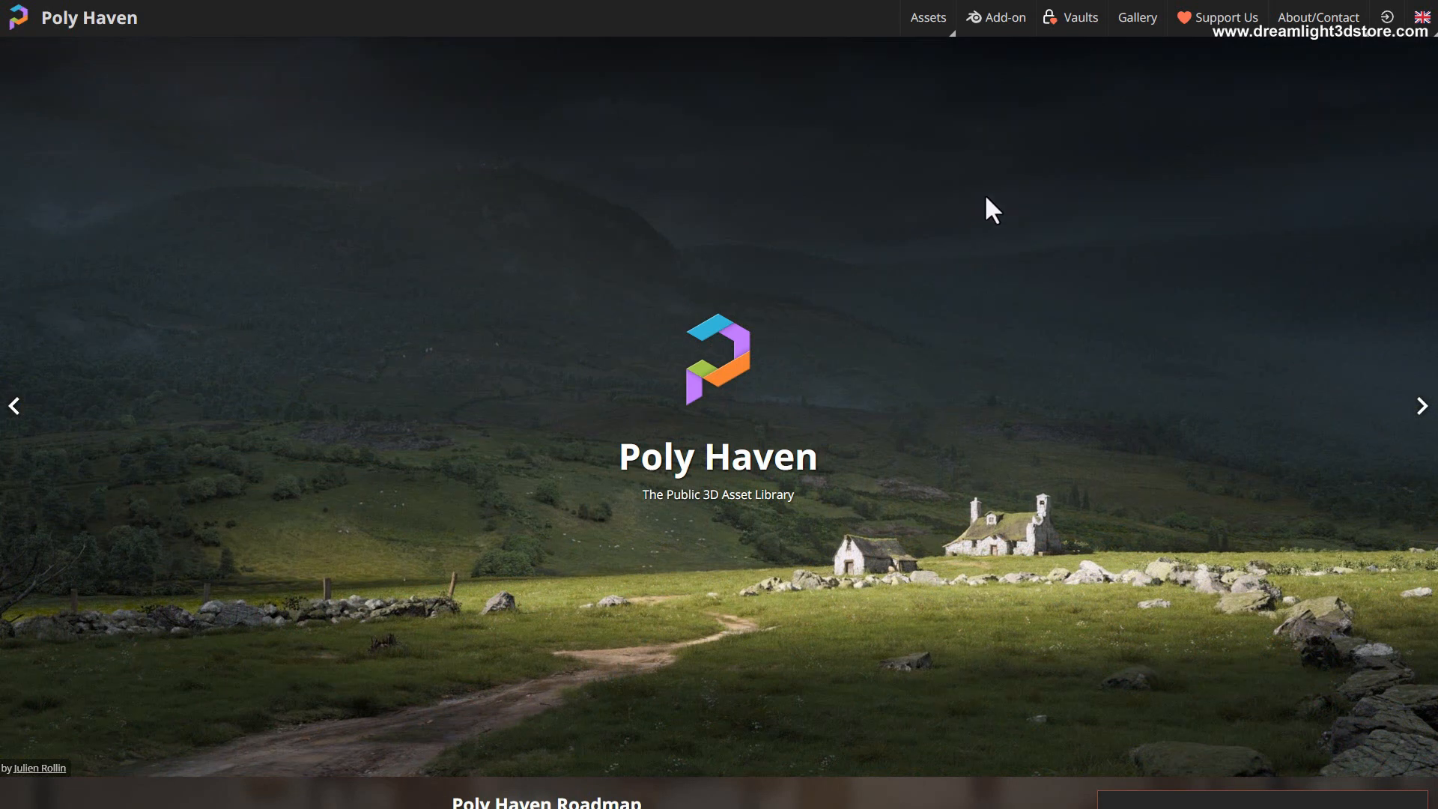
# - Browse Poly Haven's HDRI library and narrow it to the Outdoor > Urban category
pyautogui.moveTo(930, 31)
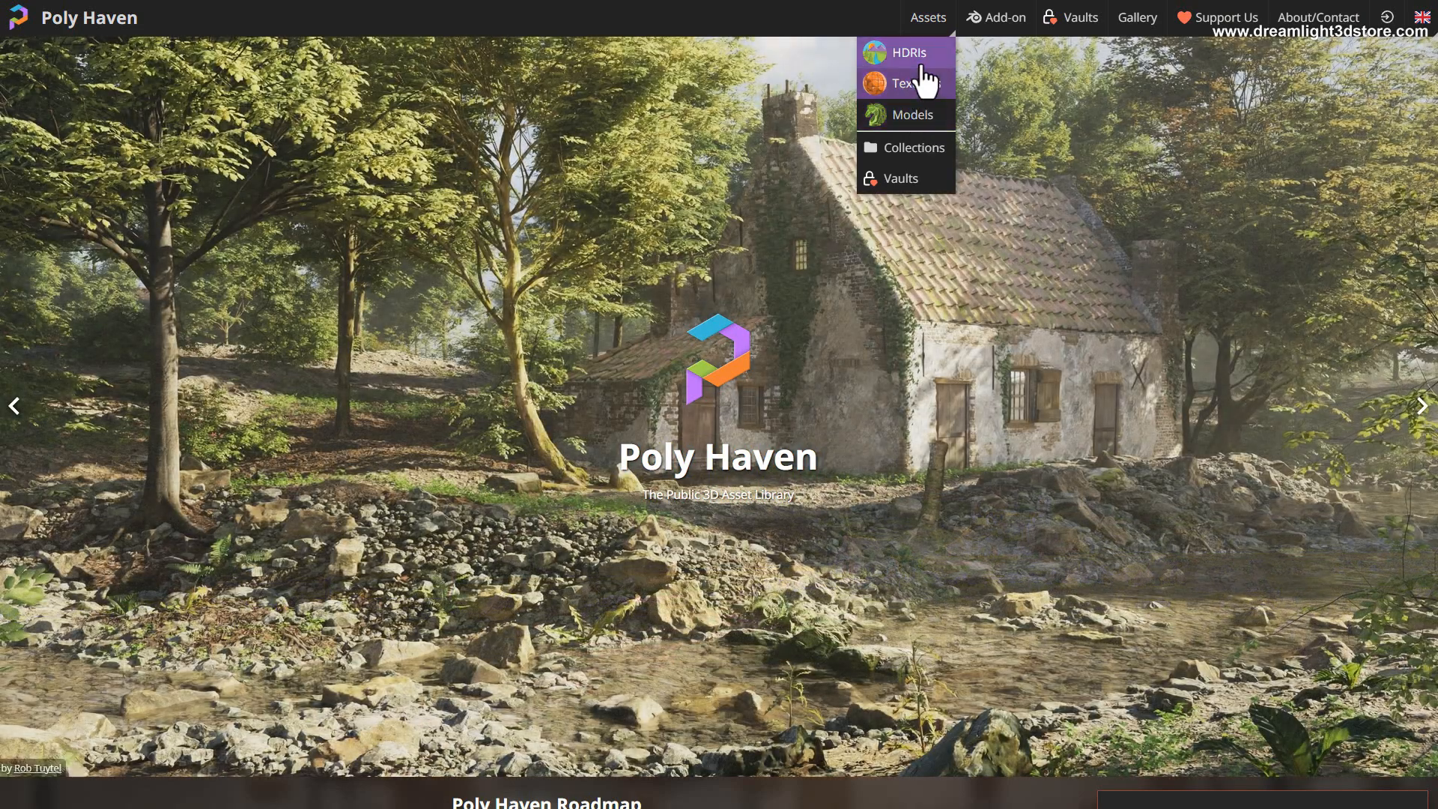
pyautogui.click(909, 54)
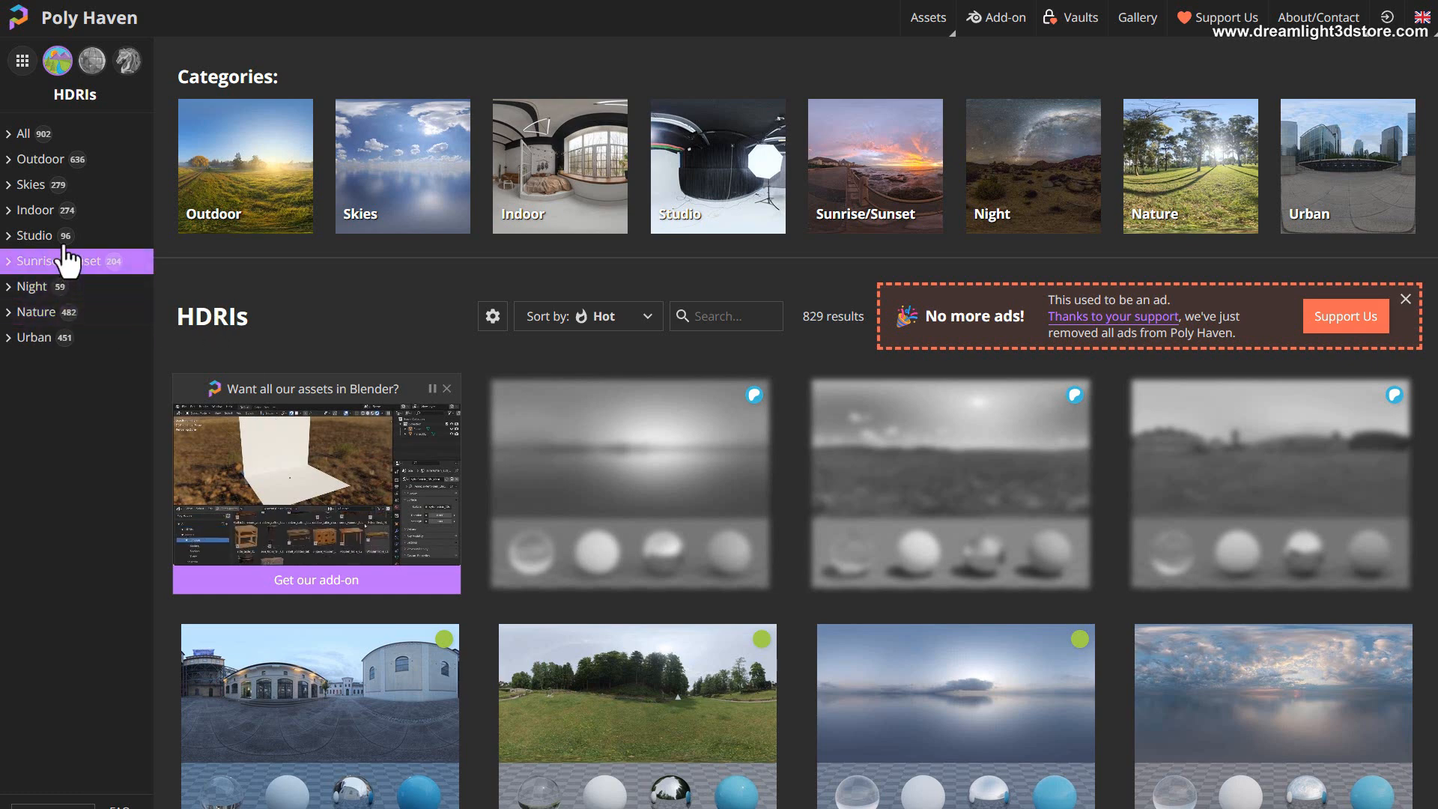
pyautogui.click(42, 159)
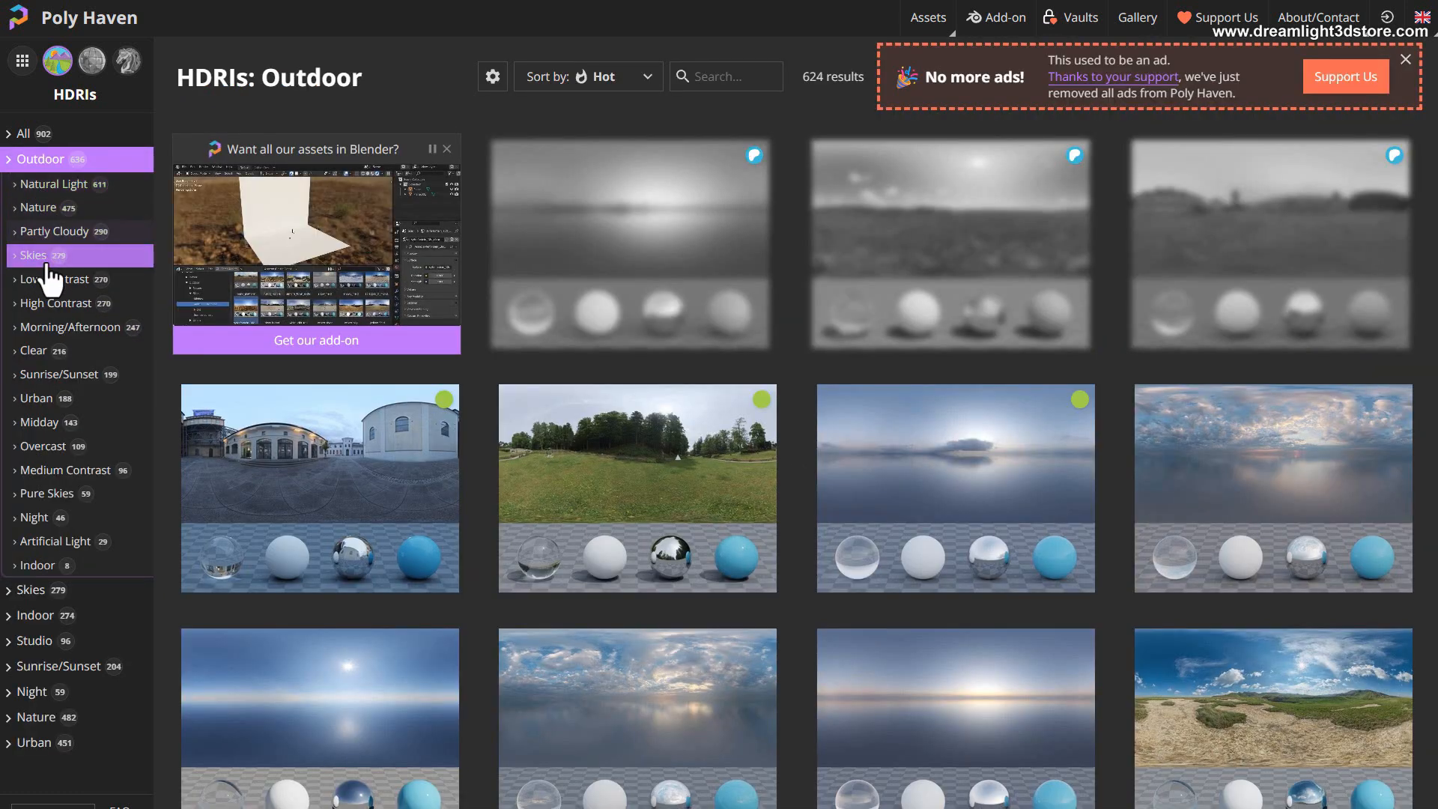
pyautogui.click(43, 399)
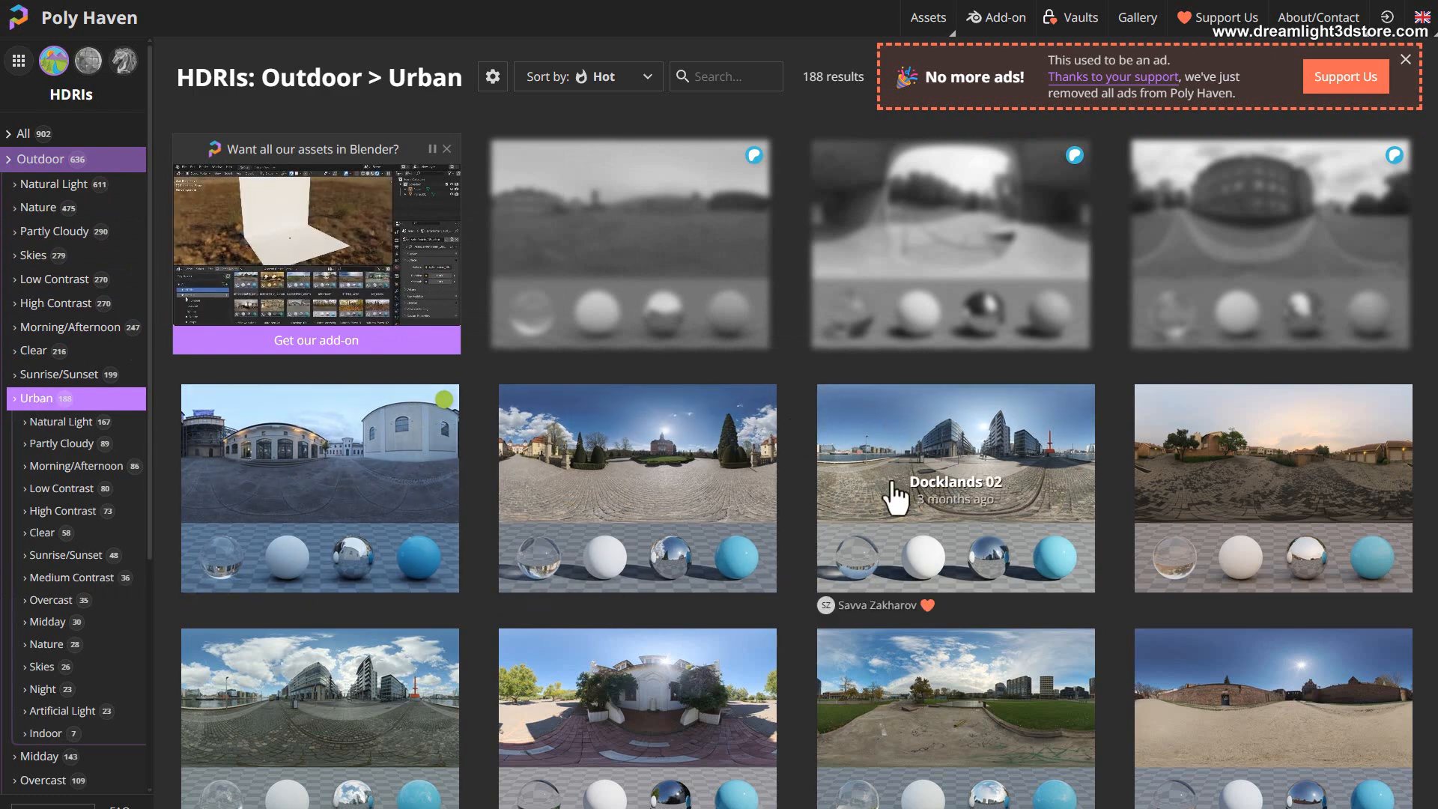
# - Look over the urban HDRIs, open the Docklands 02 asset page, and bring up its resolution choices
pyautogui.scroll(-3, 897, 496)
pyautogui.scroll(3, 936, 468)
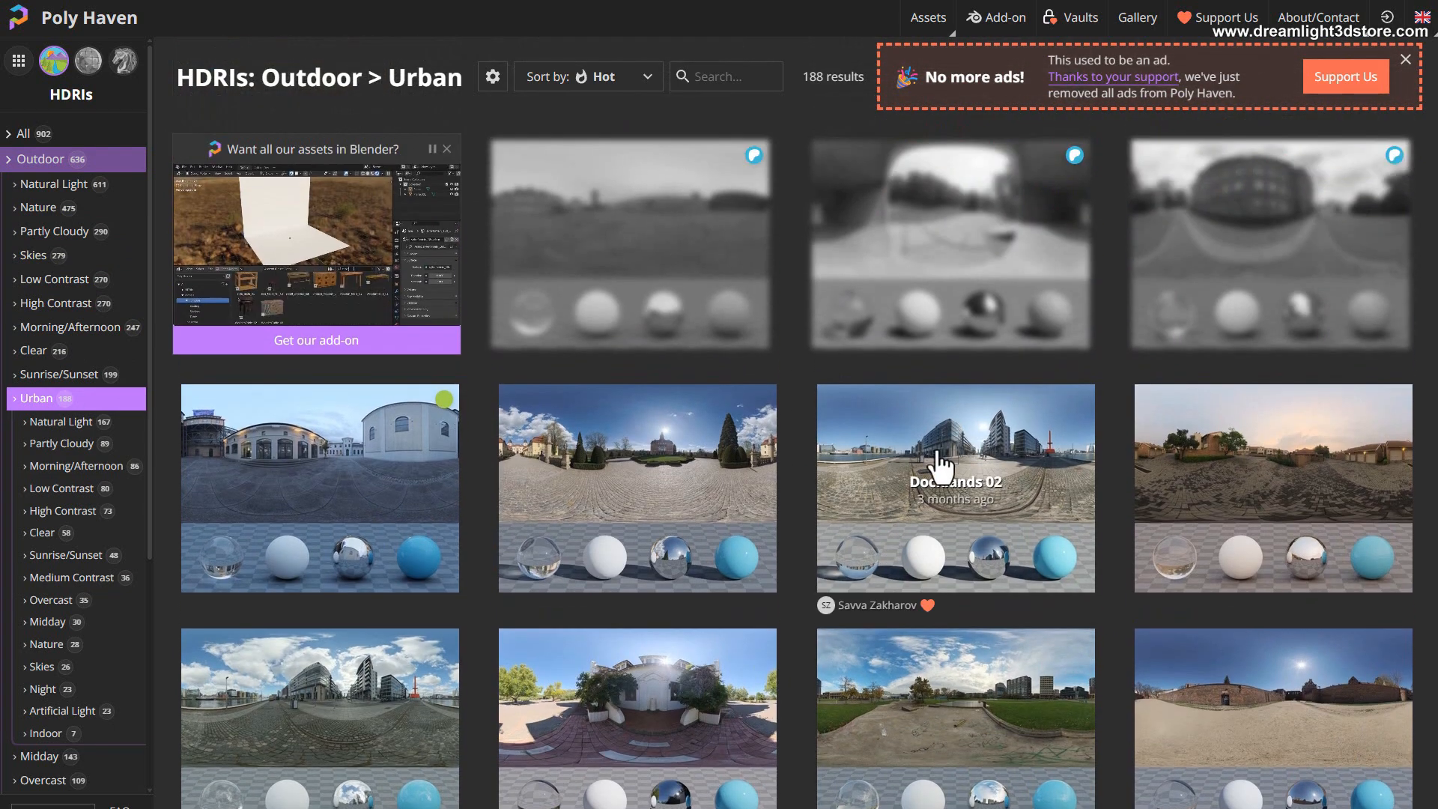
pyautogui.click(940, 468)
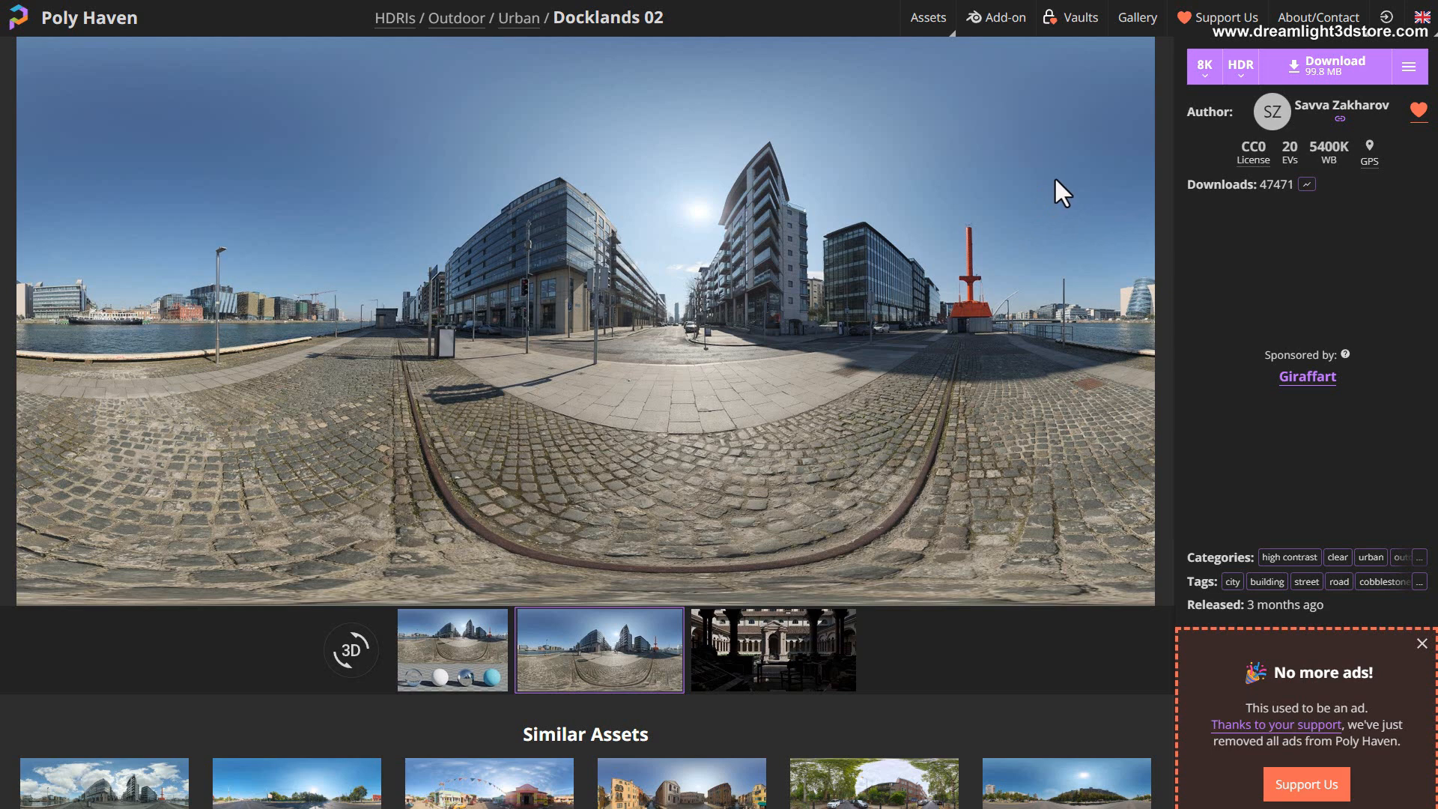
pyautogui.click(1203, 73)
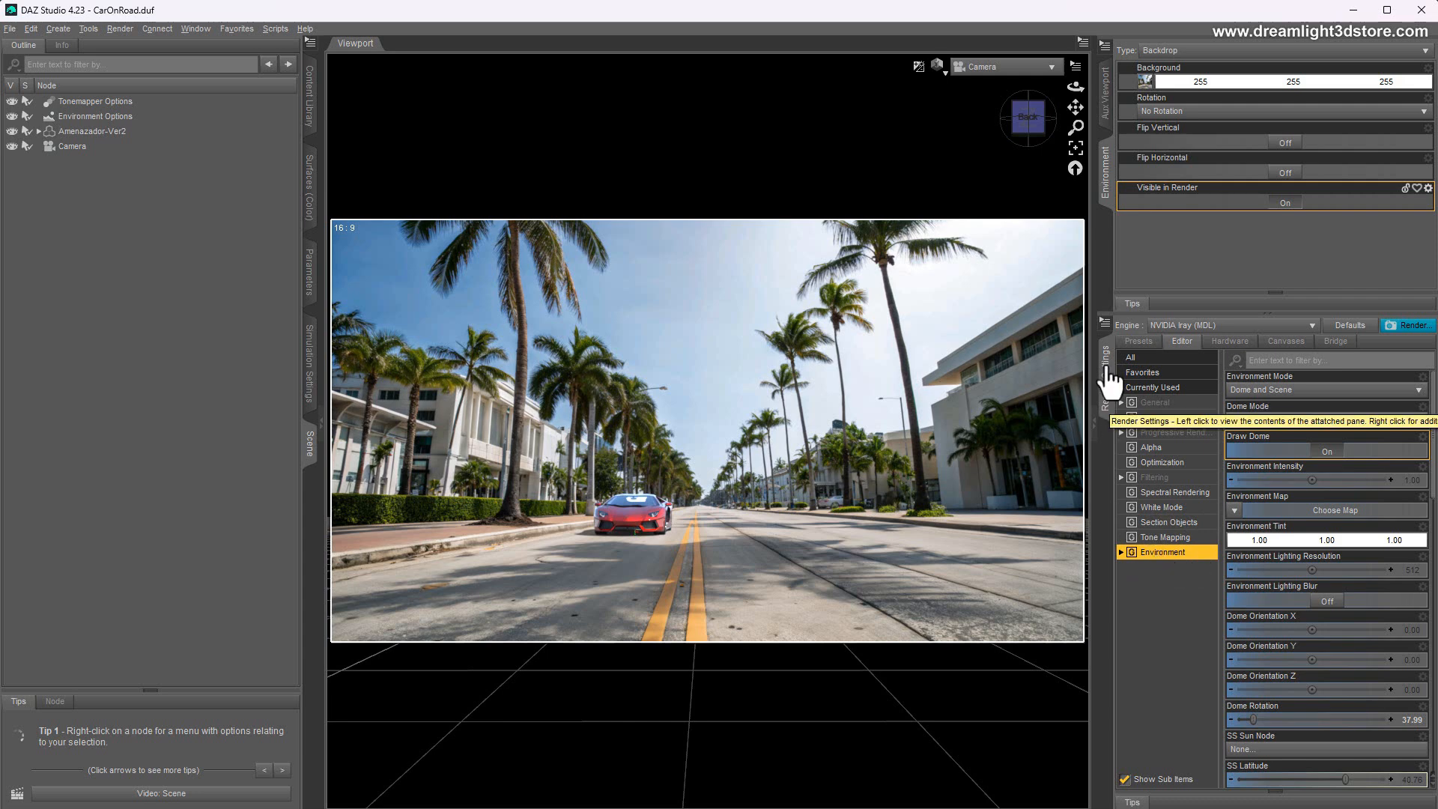
pyautogui.click(110, 28)
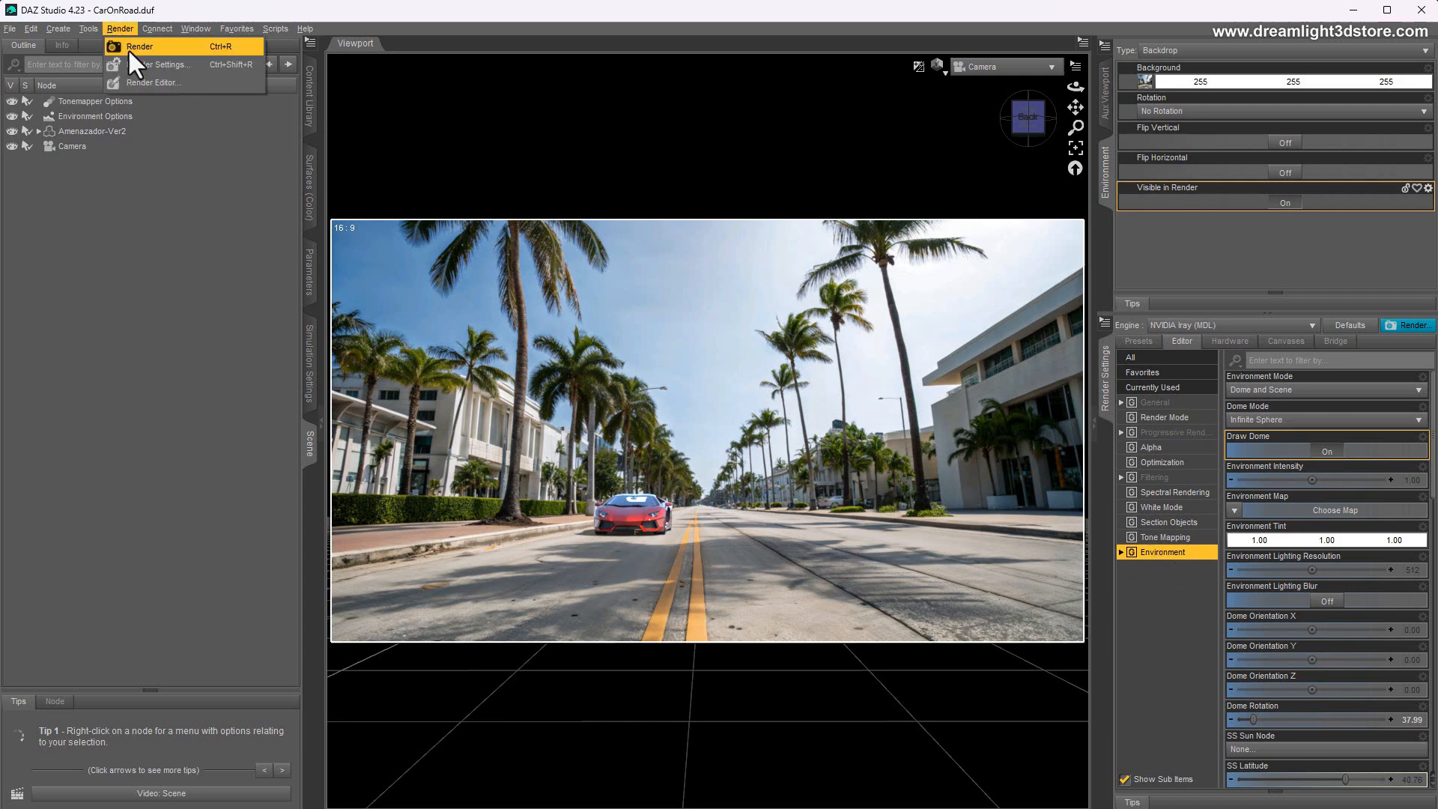
pyautogui.moveTo(199, 26)
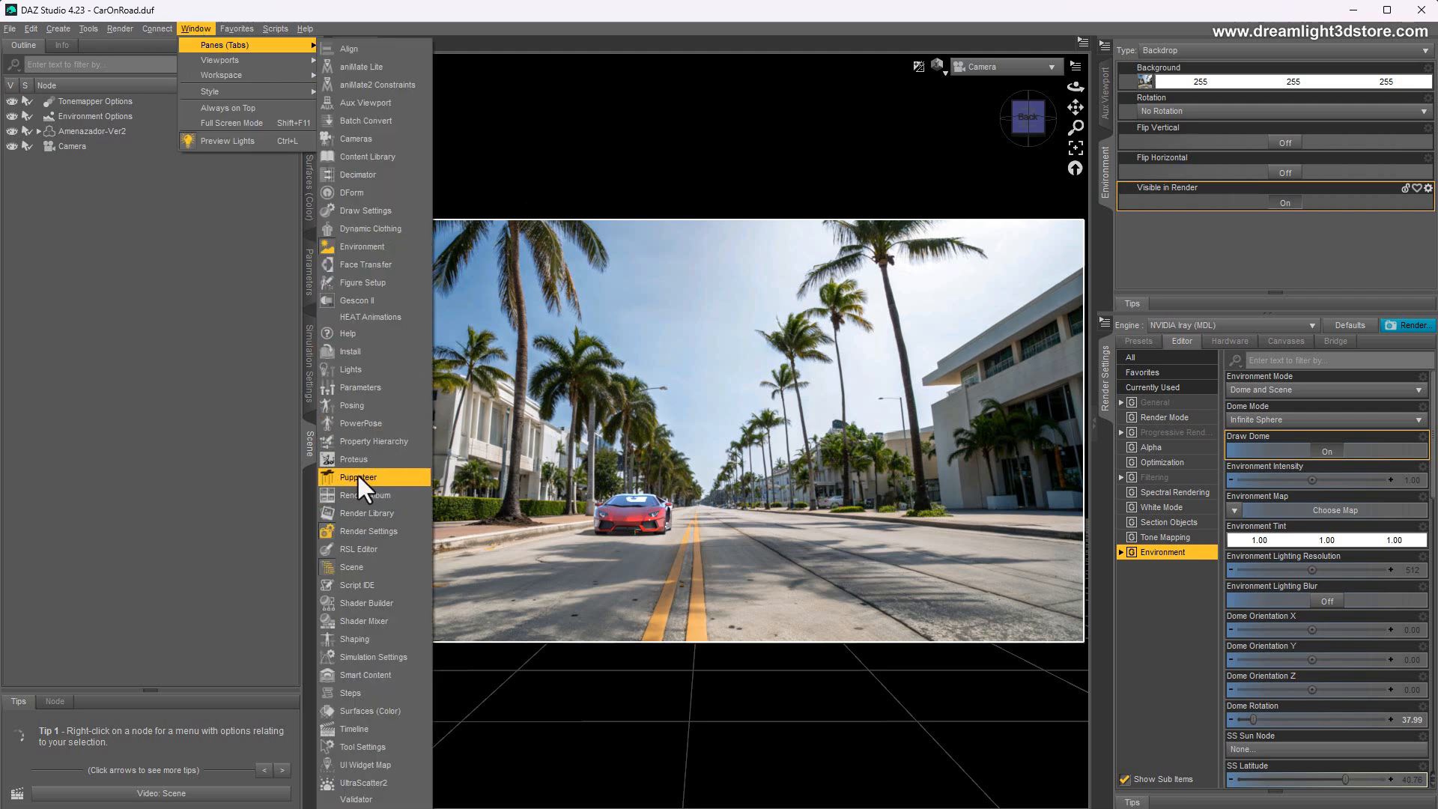
pyautogui.click(544, 8)
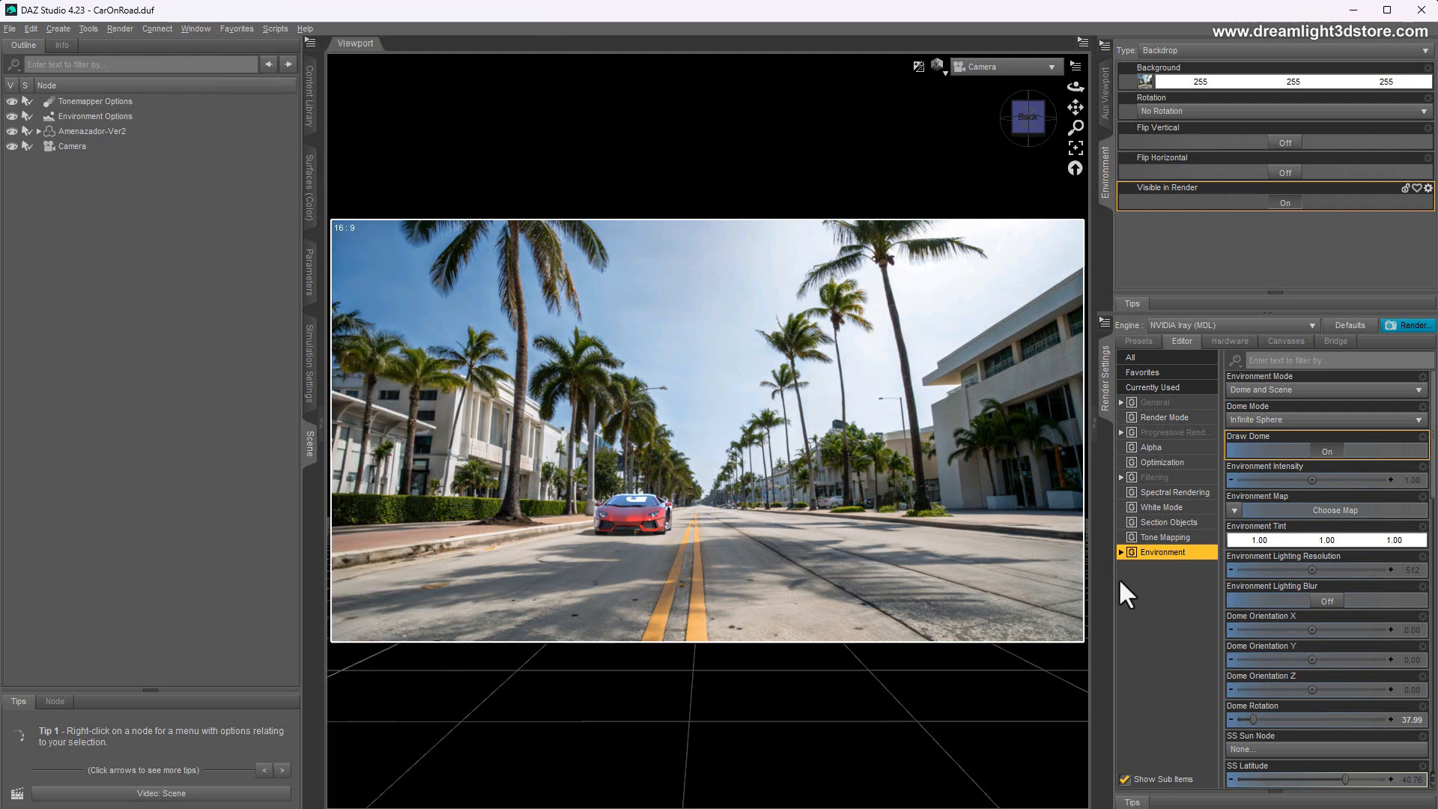
# - In DAZ Studio, load the docklands_02_8k (1) HDR file from the Images folder as the Environment Map
pyautogui.click(1234, 511)
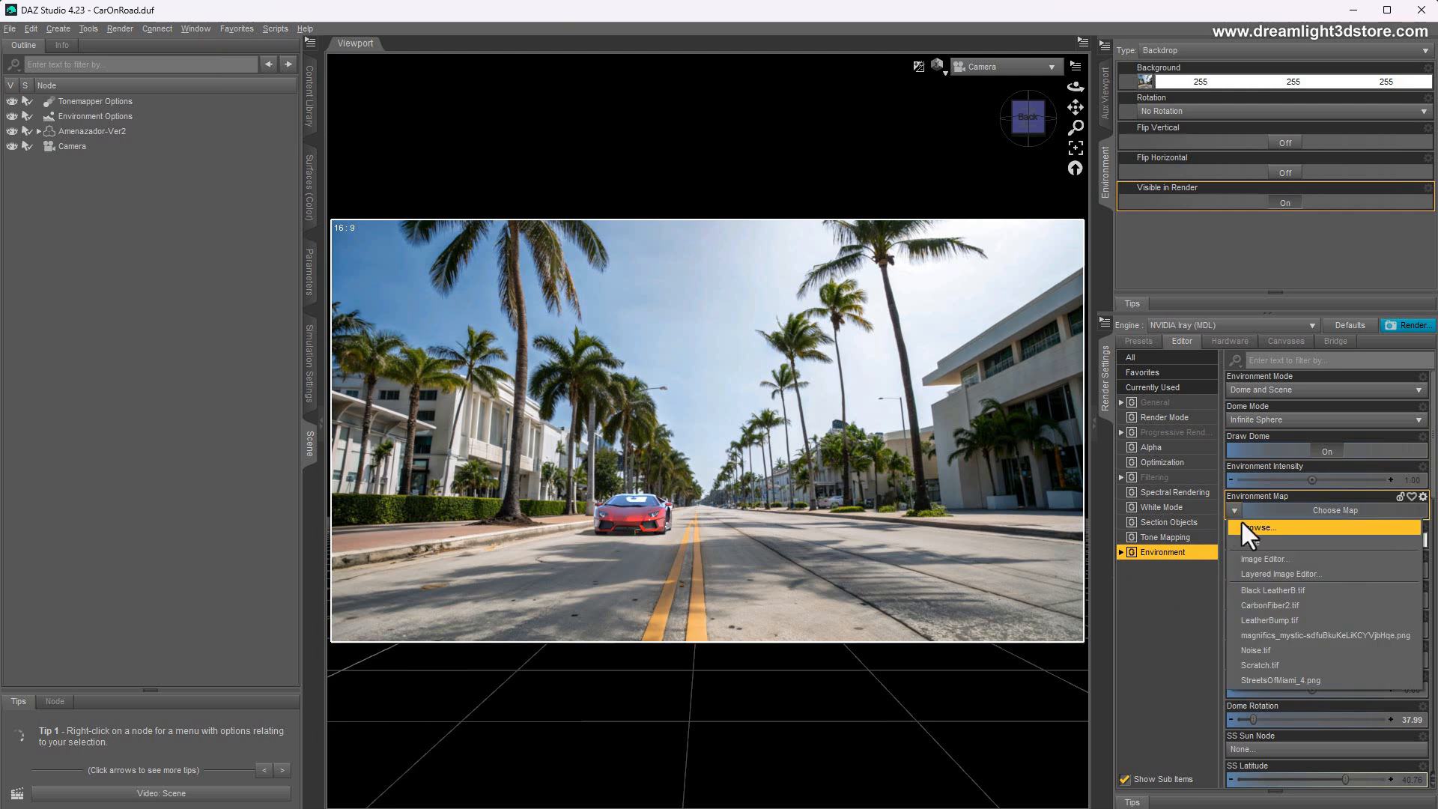
pyautogui.click(1241, 528)
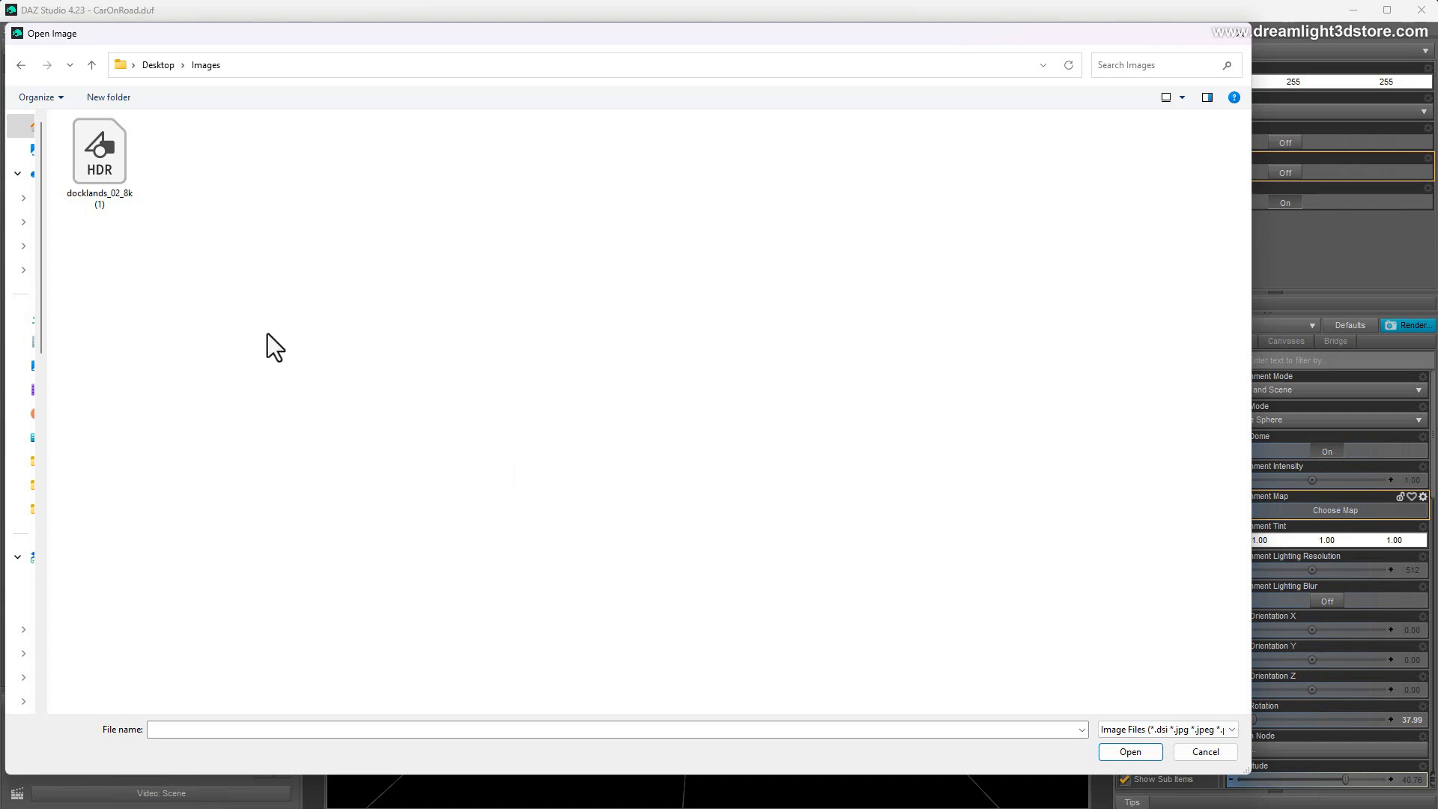
pyautogui.click(103, 183)
pyautogui.click(1127, 758)
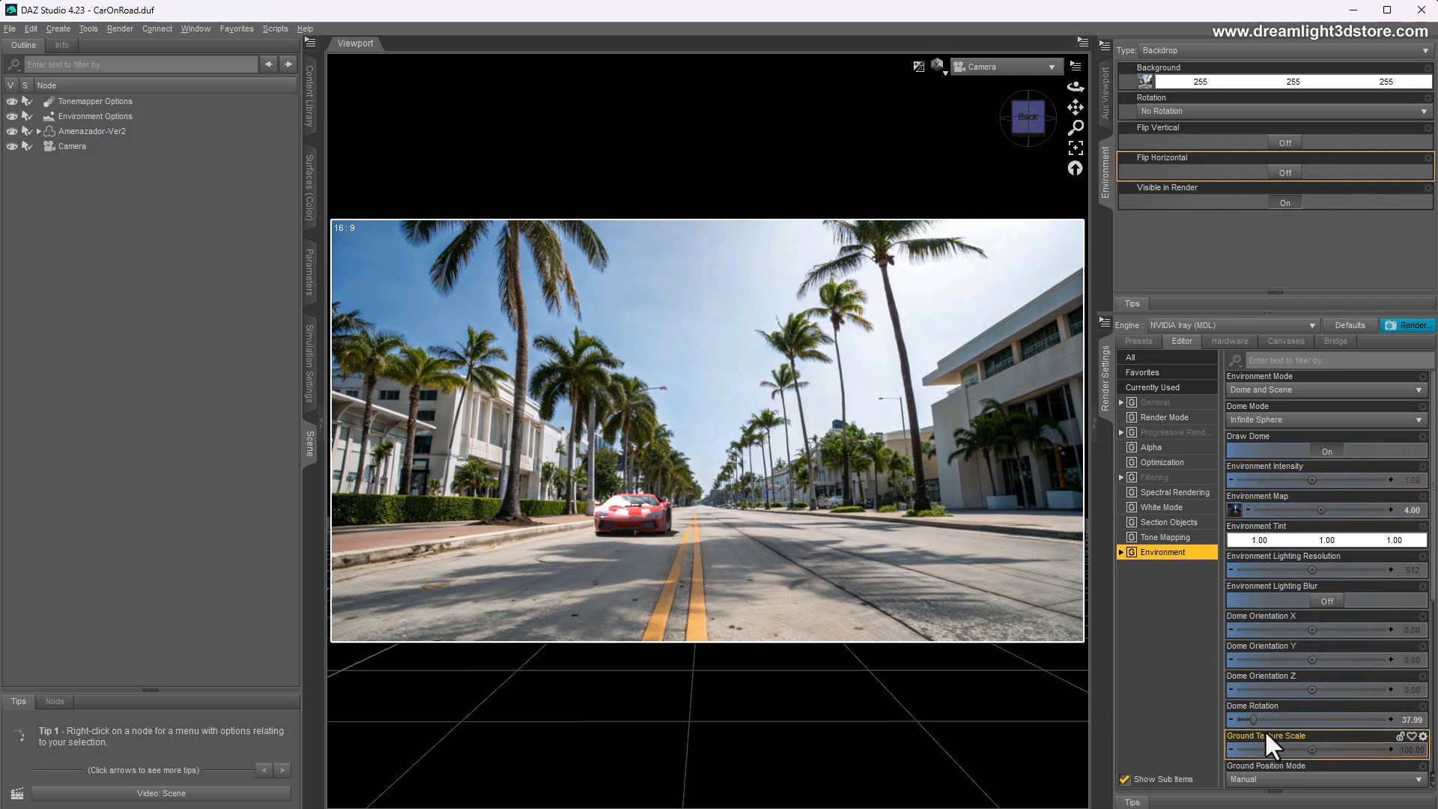
# - Rotate the environment lighting around the car by adjusting Dome Rotation to 124.82
pyautogui.moveTo(1253, 719); pyautogui.dragTo(1282, 719)
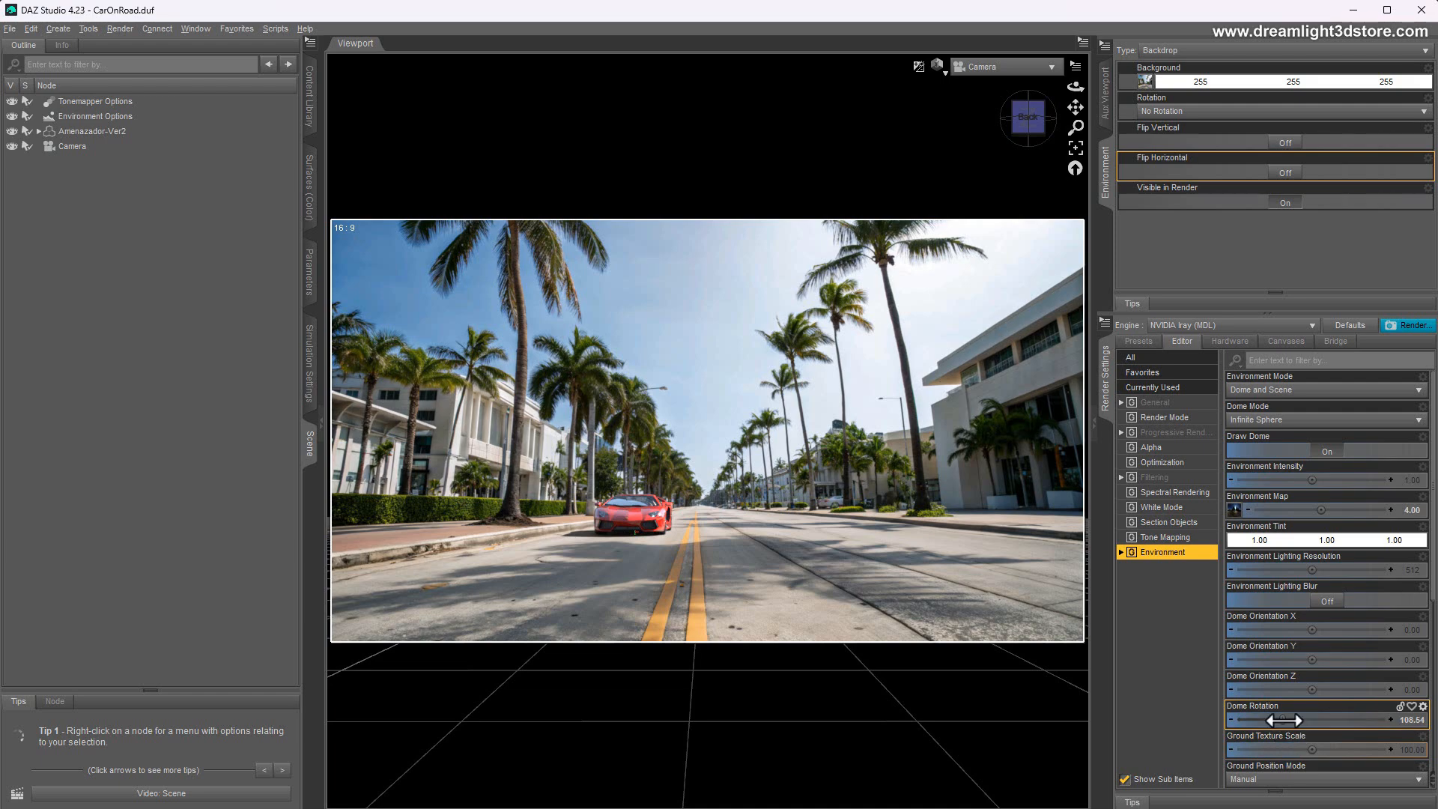
pyautogui.moveTo(1283, 720)
pyautogui.mouseDown()
pyautogui.moveTo(1316, 722)
pyautogui.moveTo(1288, 724)
pyautogui.mouseUp()
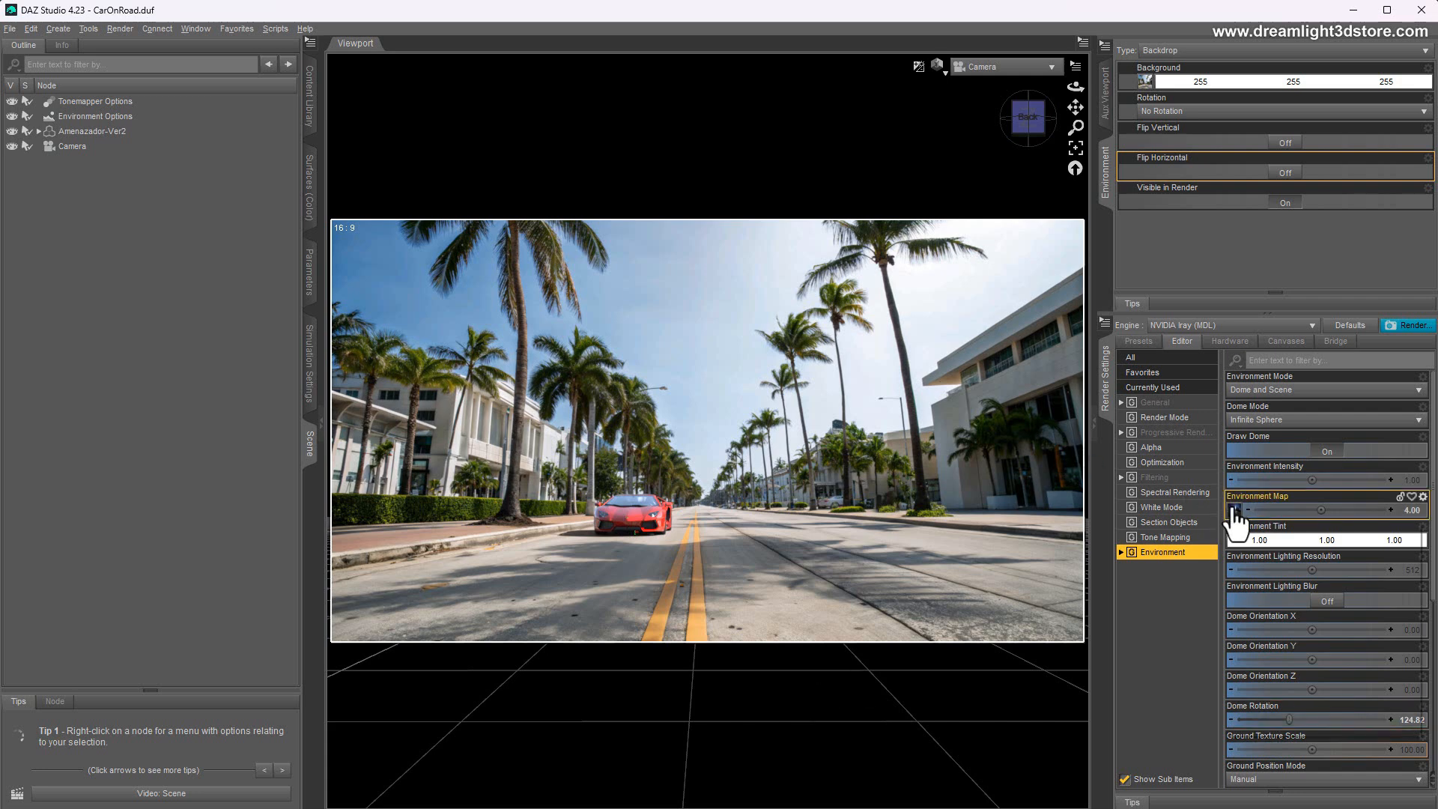
pyautogui.moveTo(1234, 513)
pyautogui.moveTo(1234, 511)
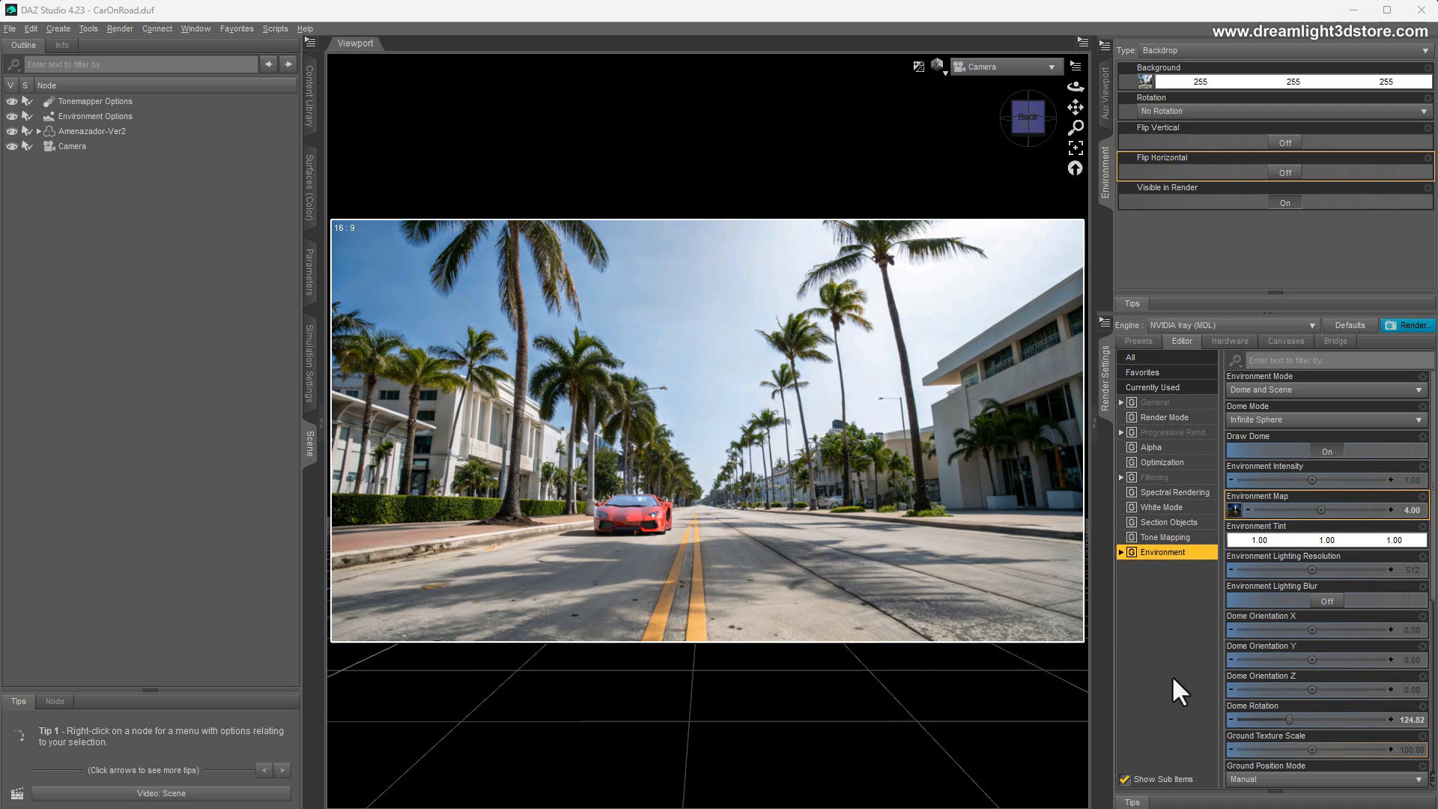
# - Try lighter shadows under the car with Ground Shadow Intensity values of 0.5 and 0.9
pyautogui.scroll(-6, 1281, 678)
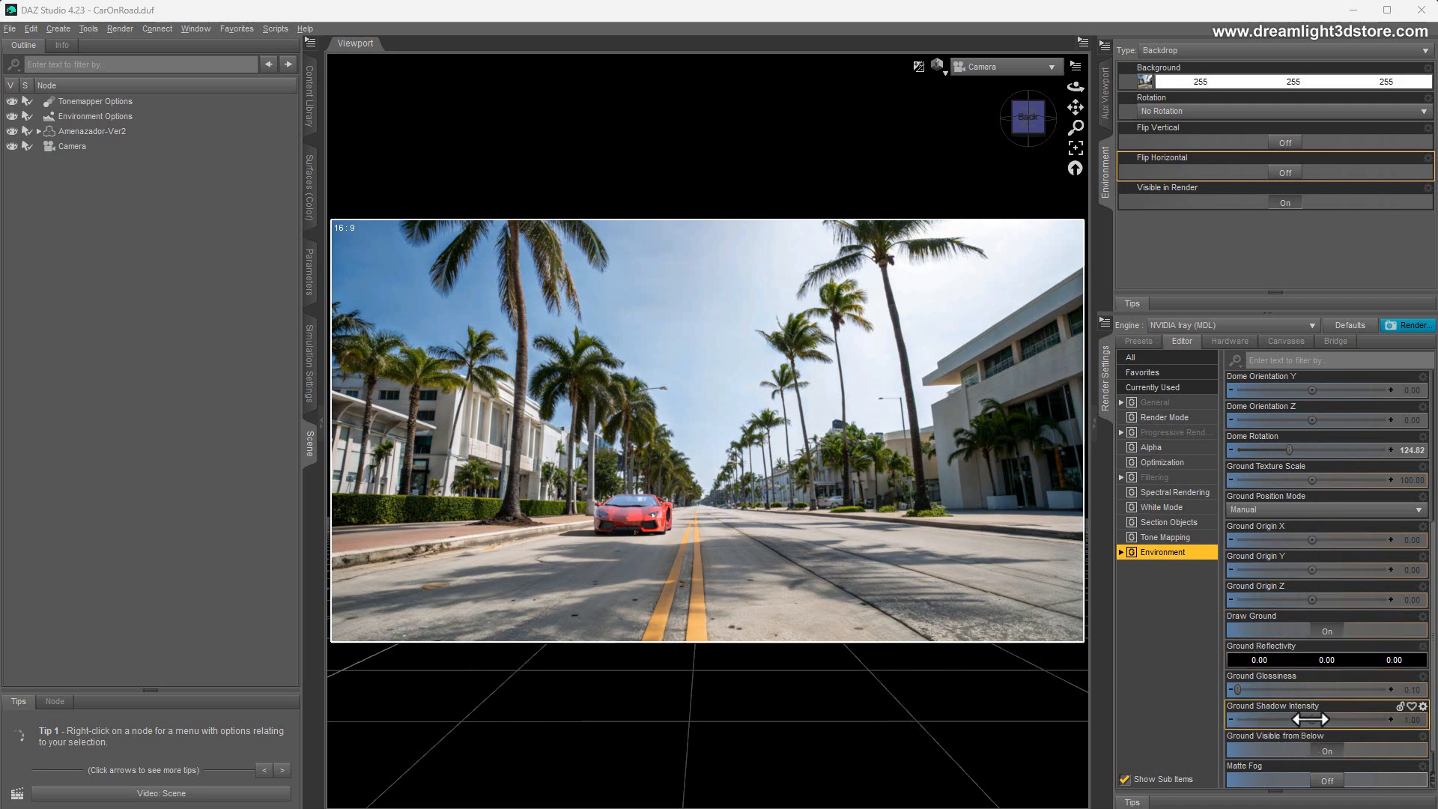
pyautogui.click(1412, 720)
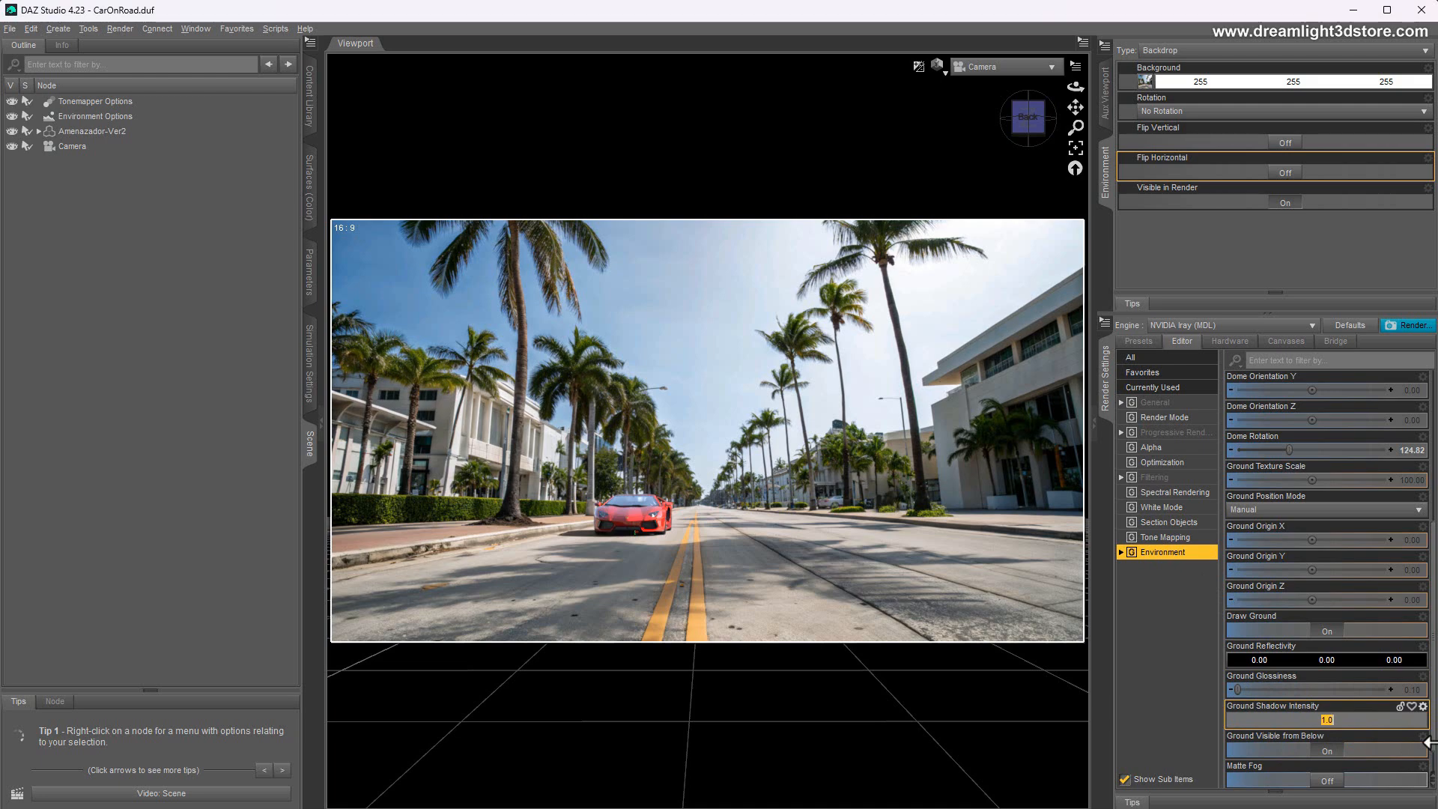
pyautogui.write('0.5')
pyautogui.press('Return')
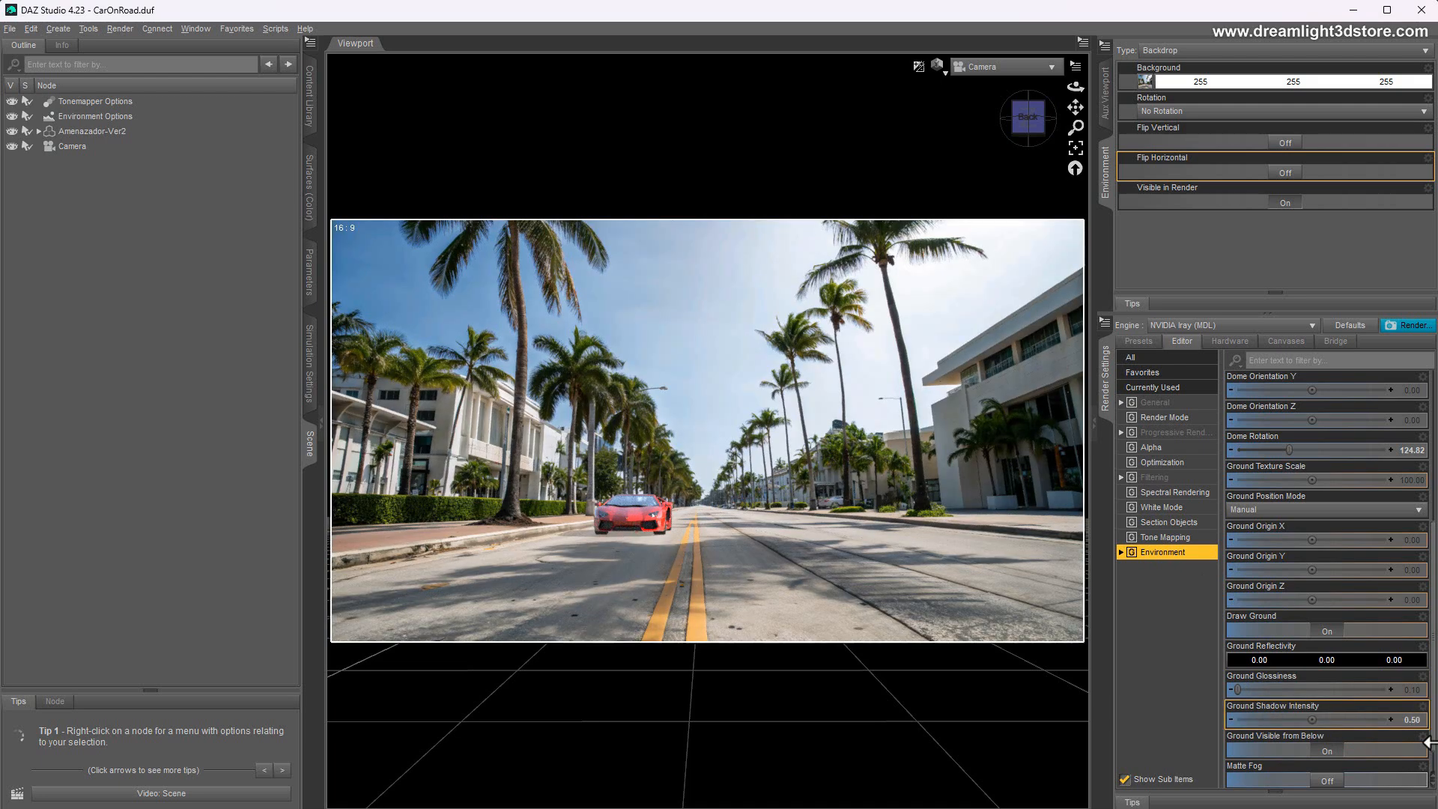
pyautogui.click(1404, 722)
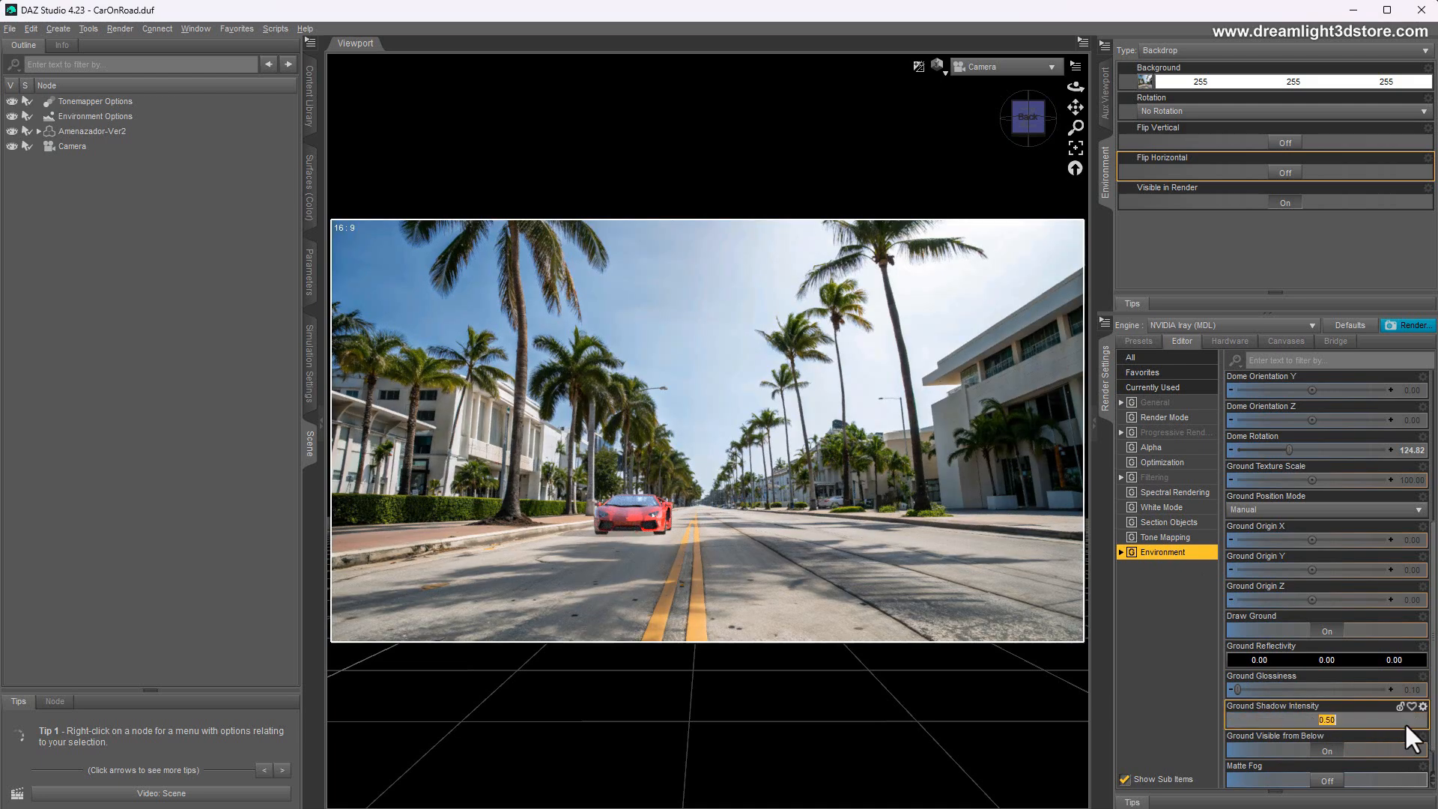
pyautogui.write('0.8')
pyautogui.press('Return')
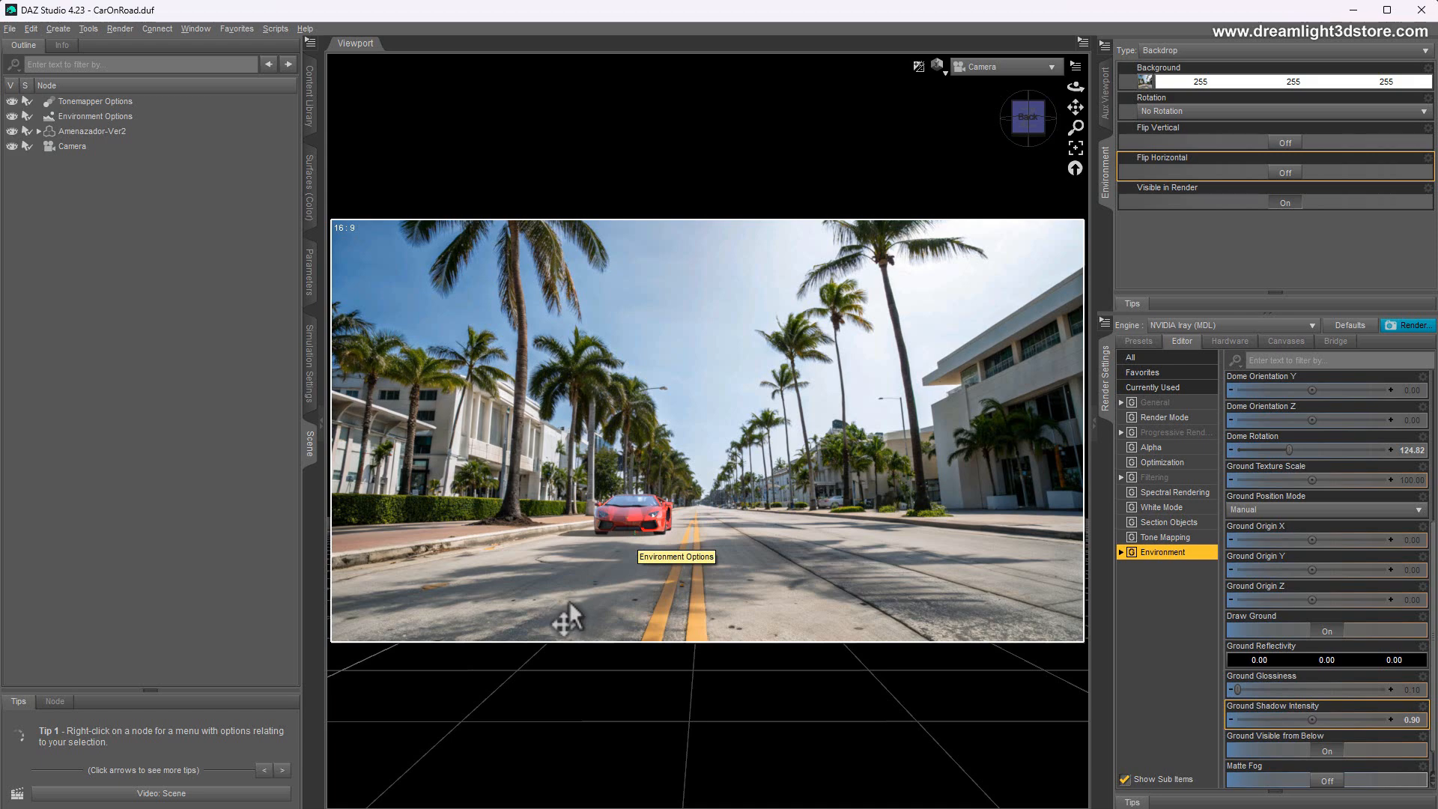
# - Try Ground Shadow Intensity values of 0.6 and 0.95 for the car's shadow
pyautogui.click(1398, 720)
pyautogui.write('0.6')
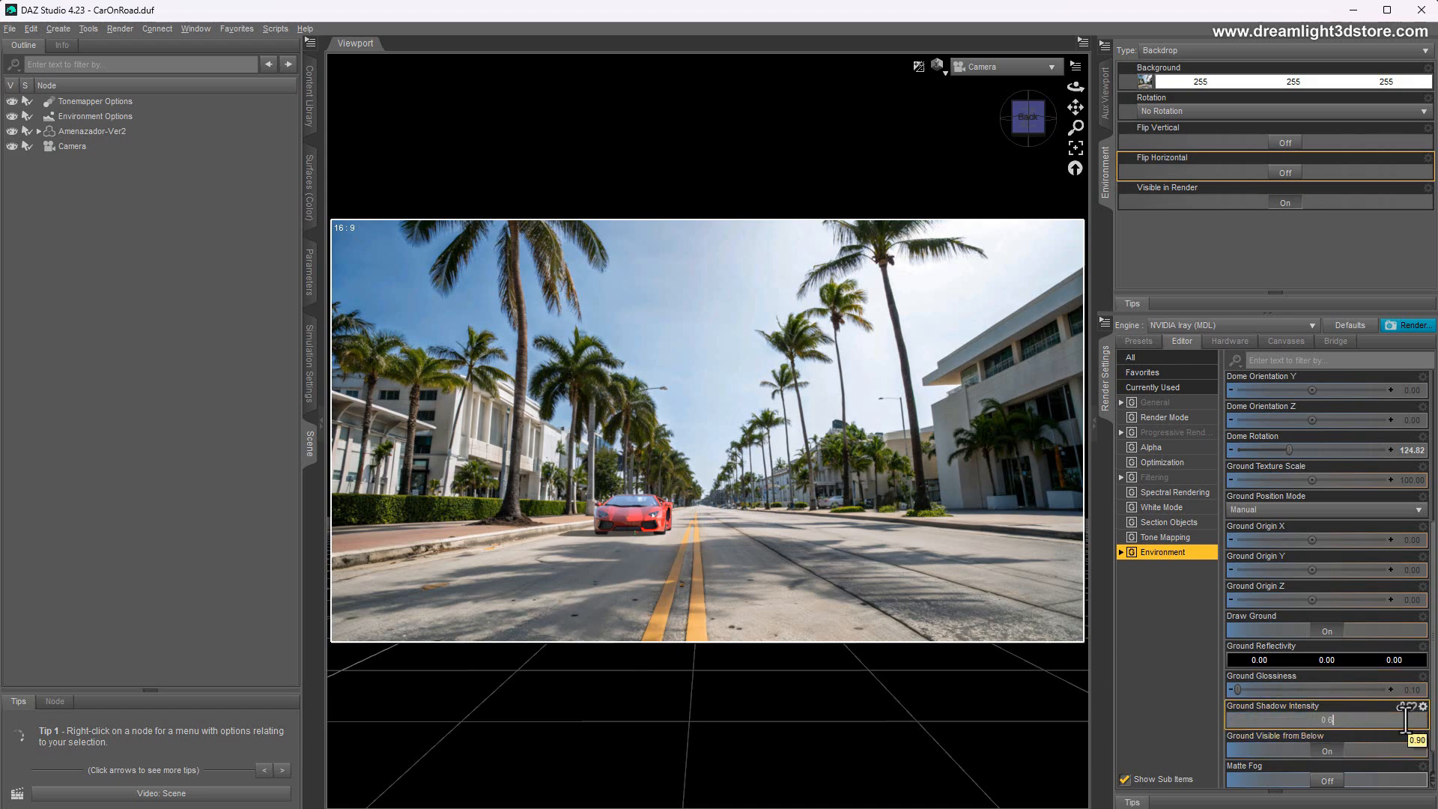
pyautogui.press('Return')
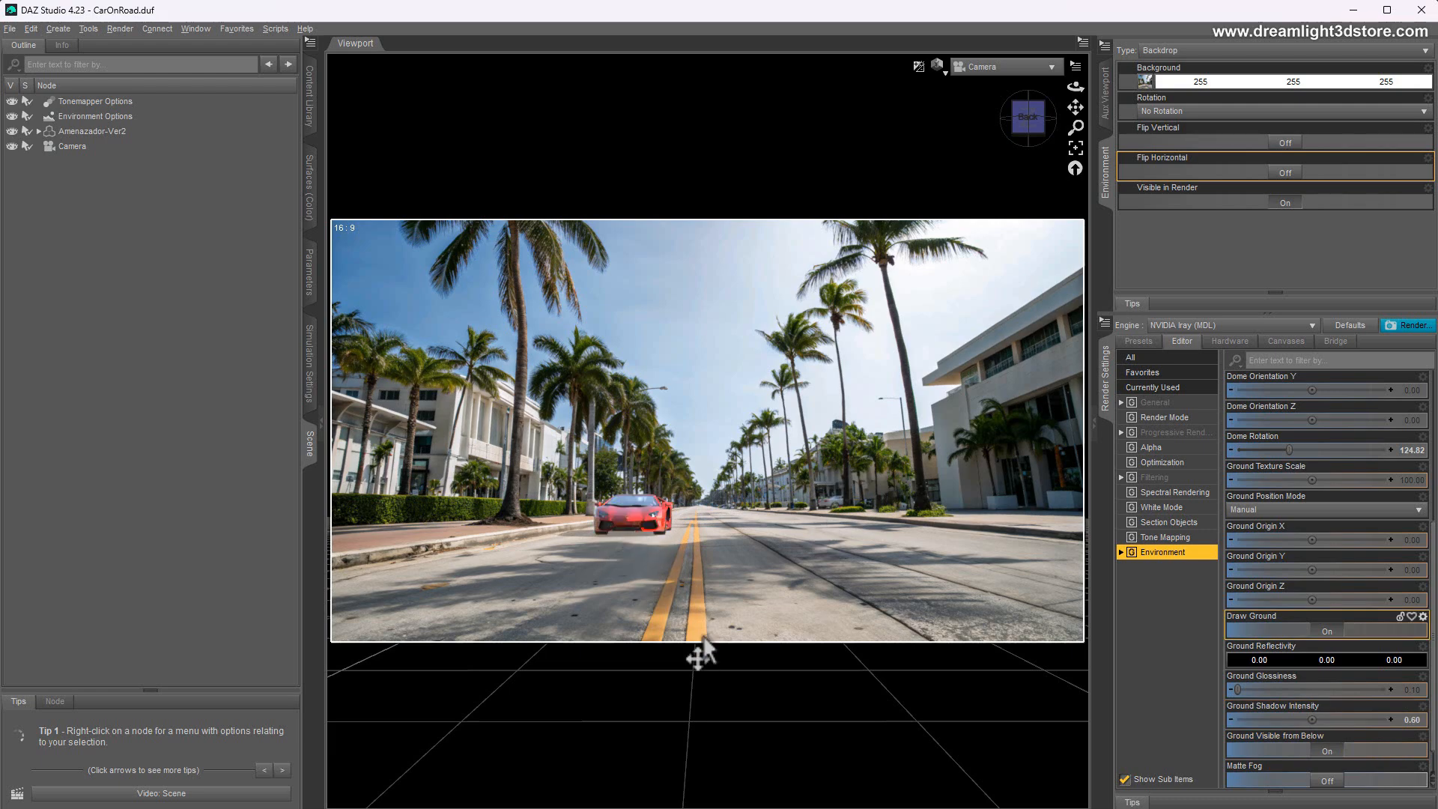
pyautogui.click(1413, 719)
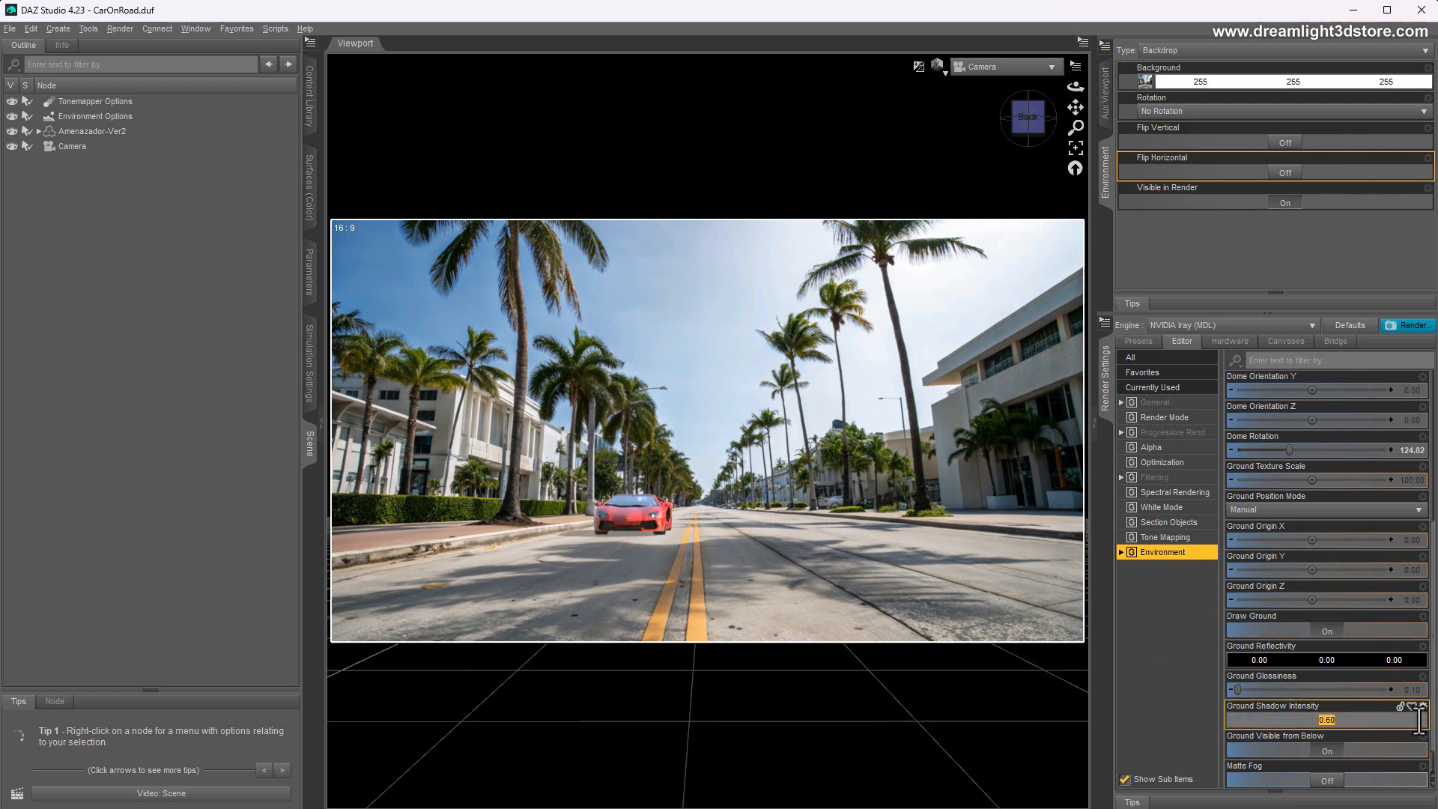
pyautogui.write('0.95')
pyautogui.press('Return')
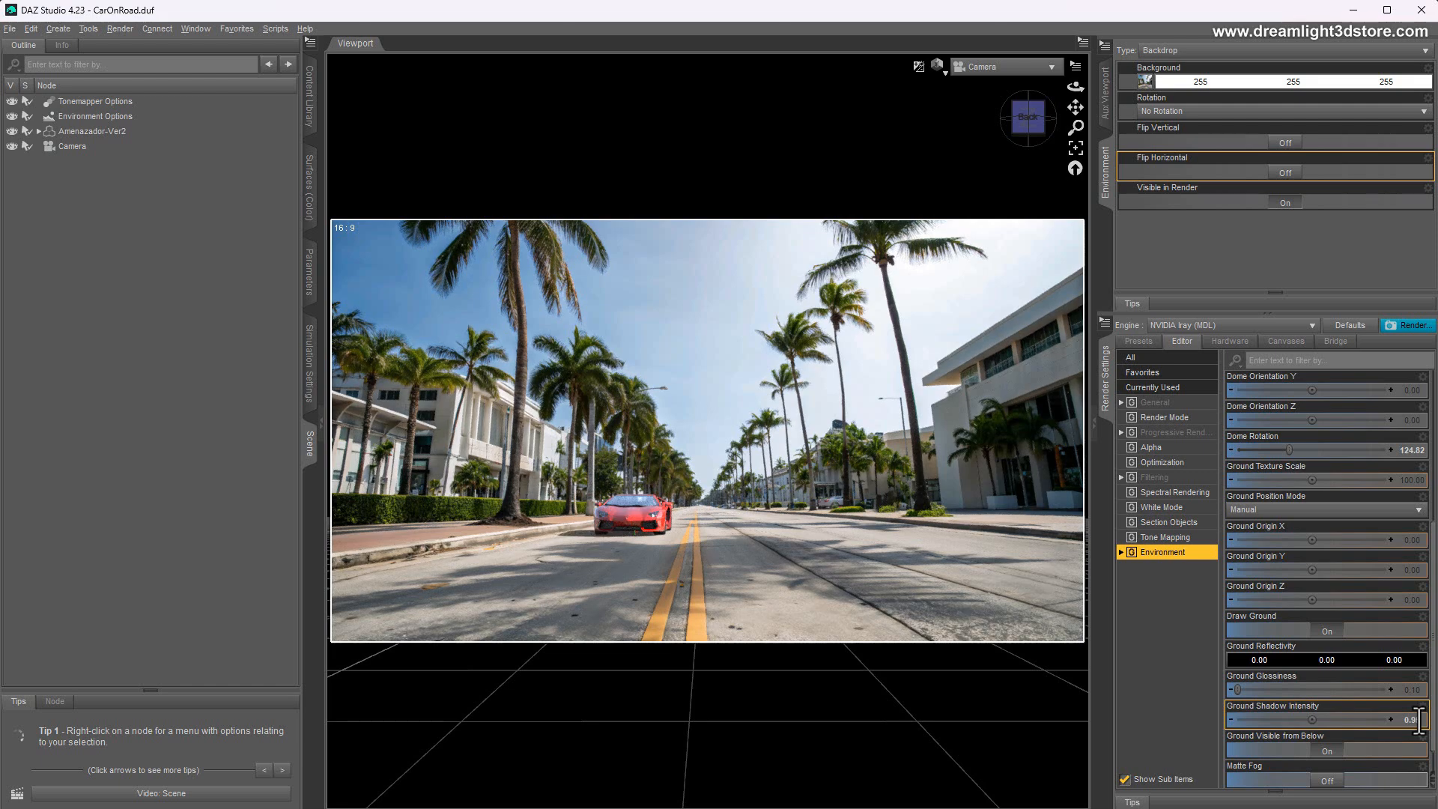
# - Set the environment's Ground Shadow Intensity to 1
pyautogui.click(1415, 719)
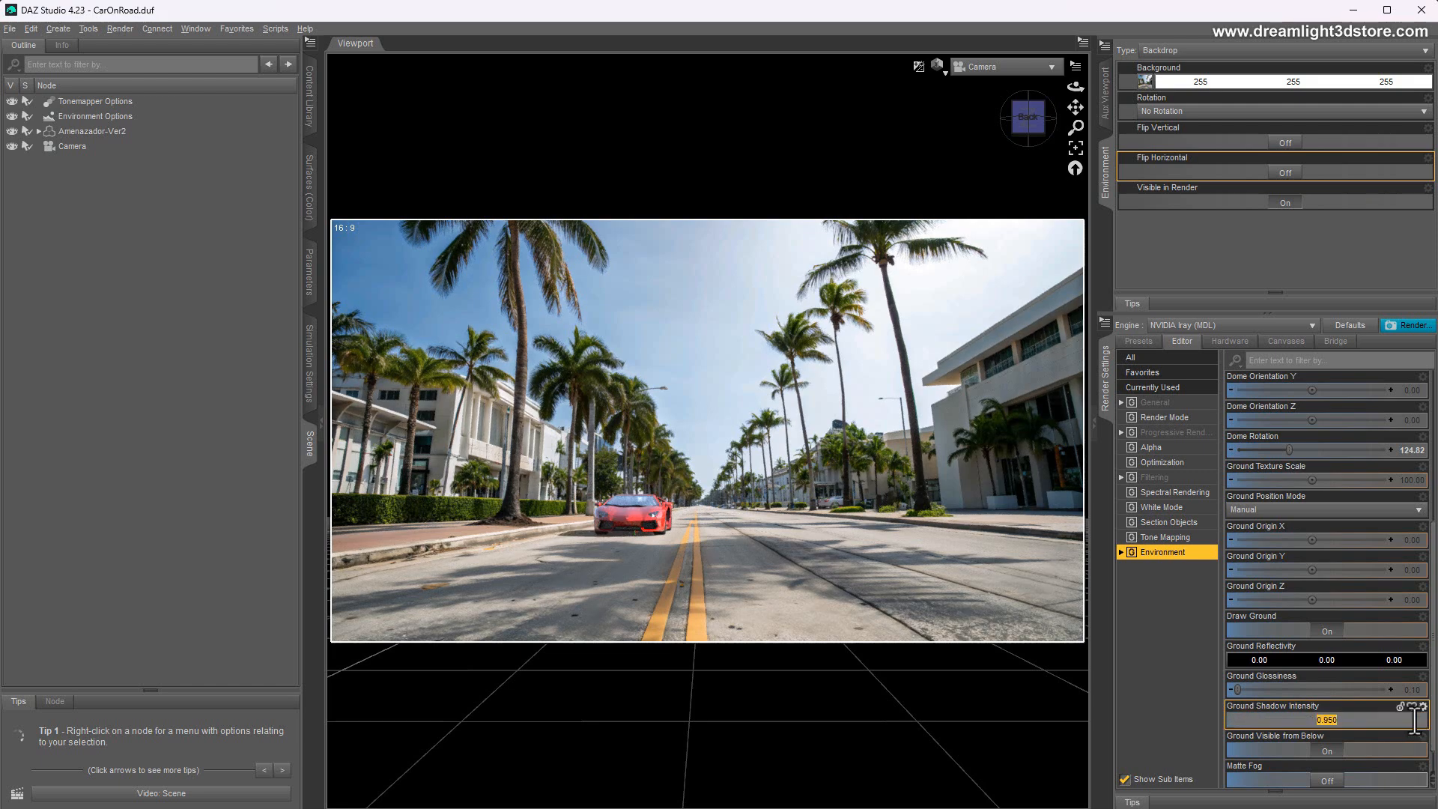
pyautogui.write('1')
pyautogui.press('Return')
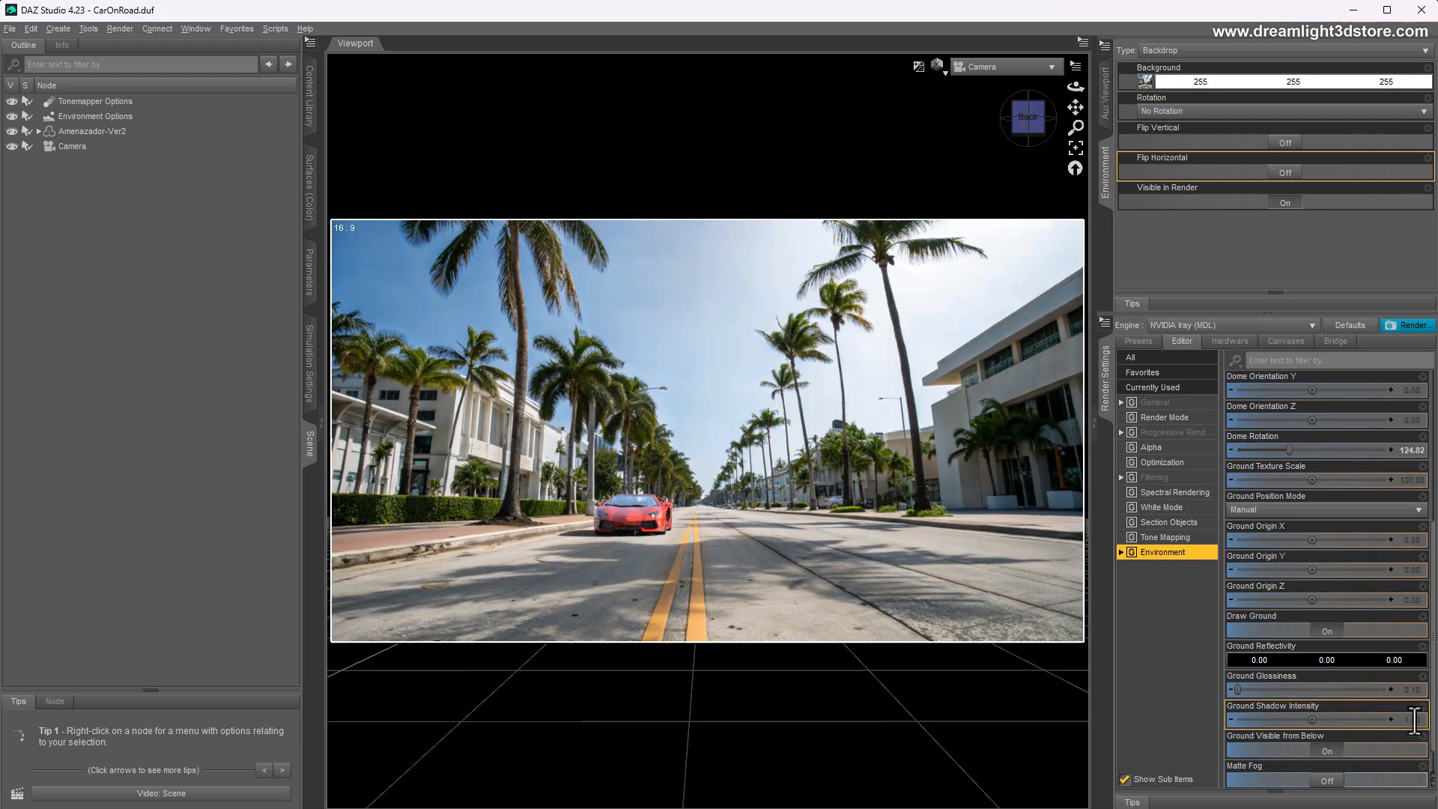